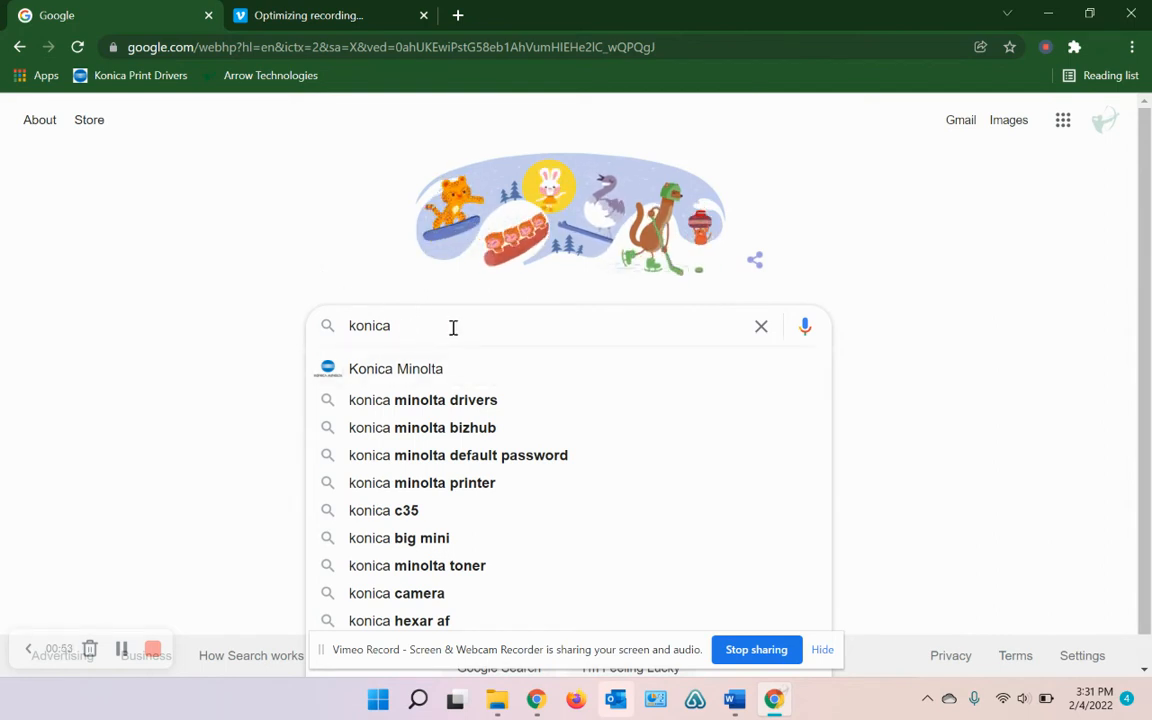
Search Google for "konica print drivers" and open the Konica Minolta Self-Help Product Support result
type("print dd")
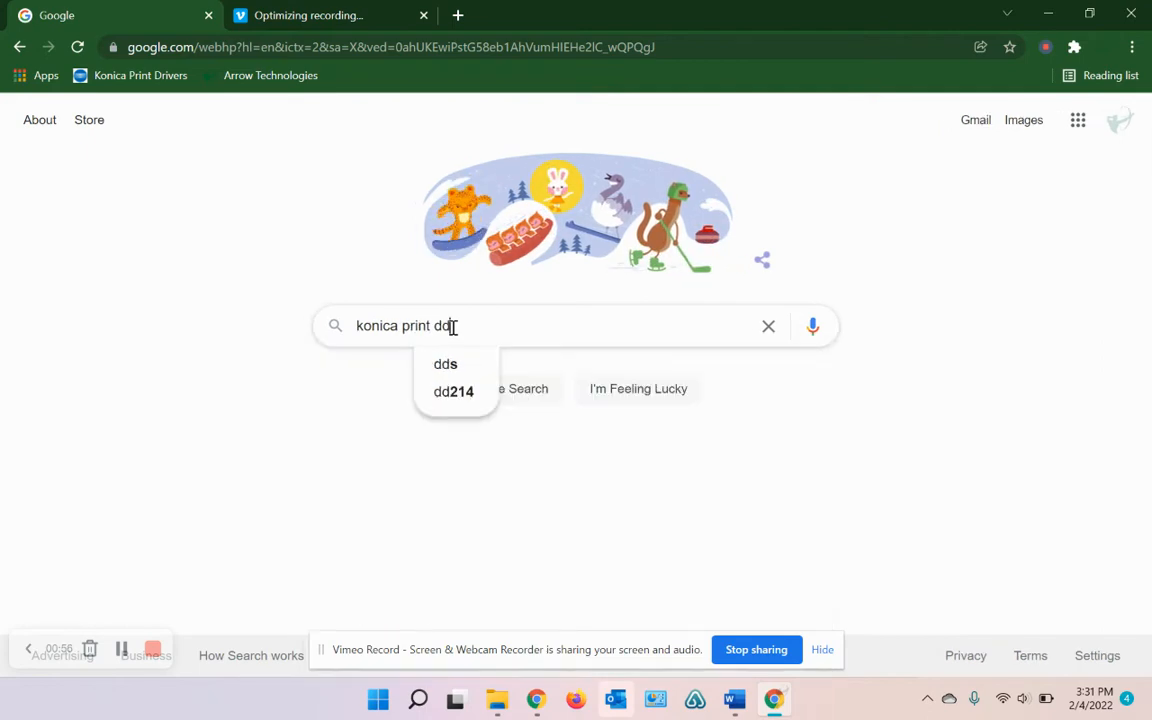
key("BackSpace")
type("river")
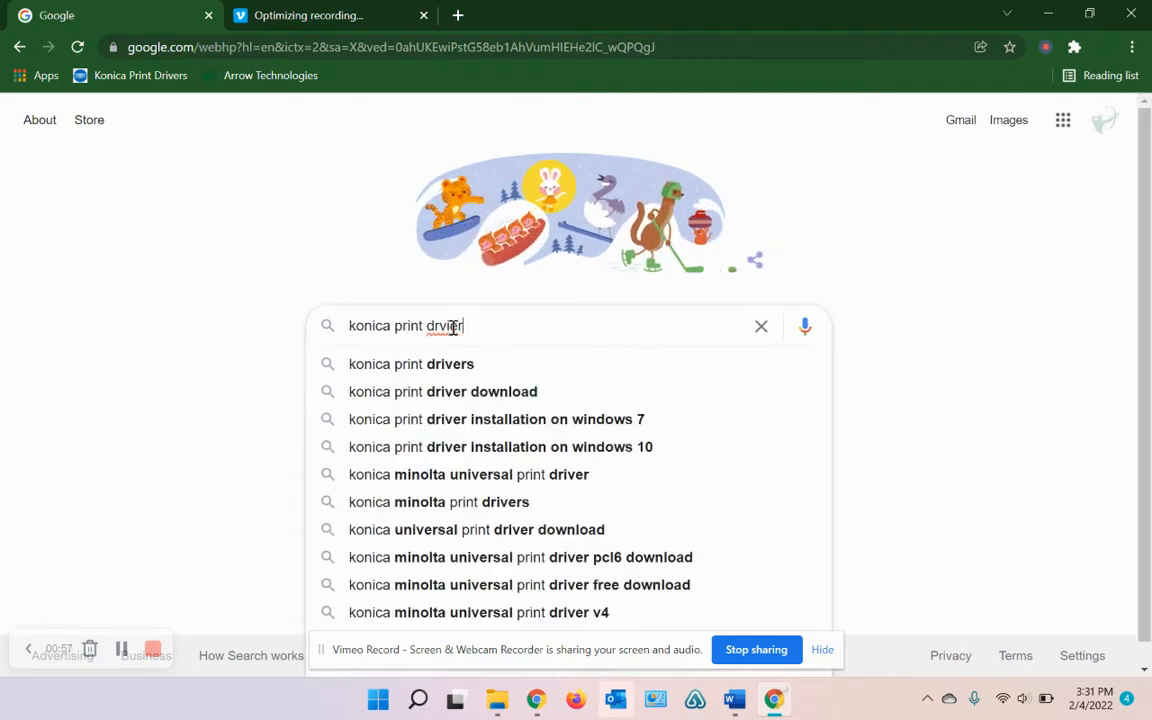
key("BackSpace")
key("BackSpace")
type("v")
key("BackSpace")
type("ivers")
key("Return")
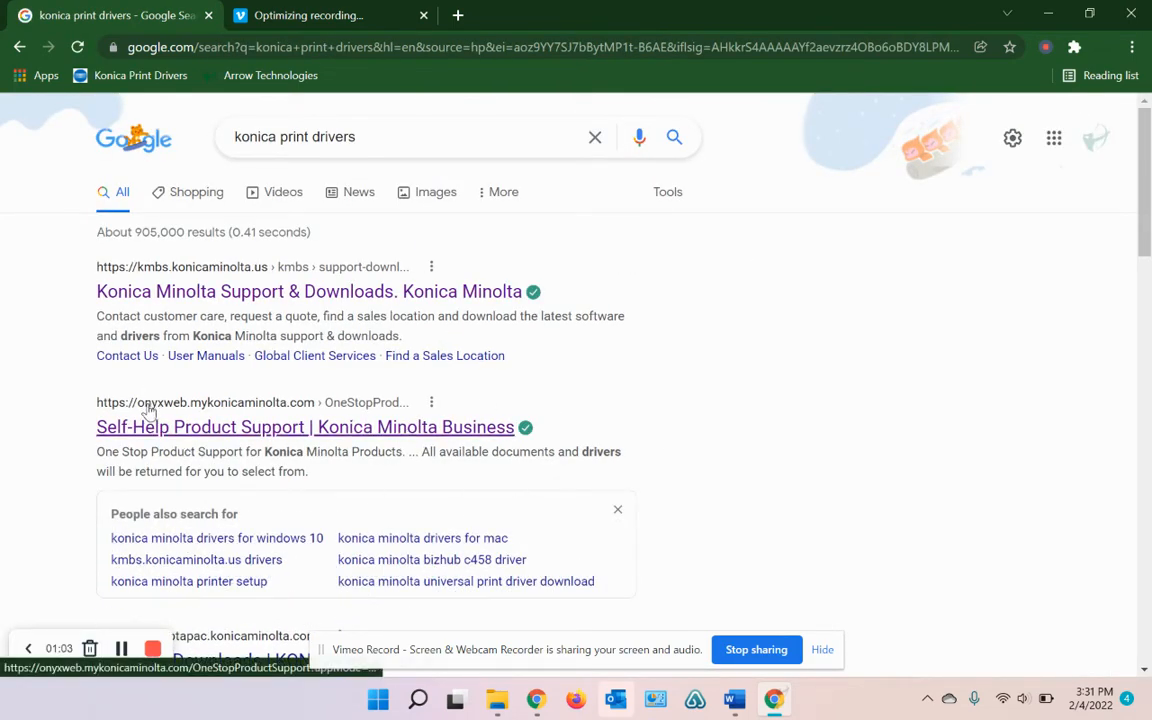
left_click(218, 427)
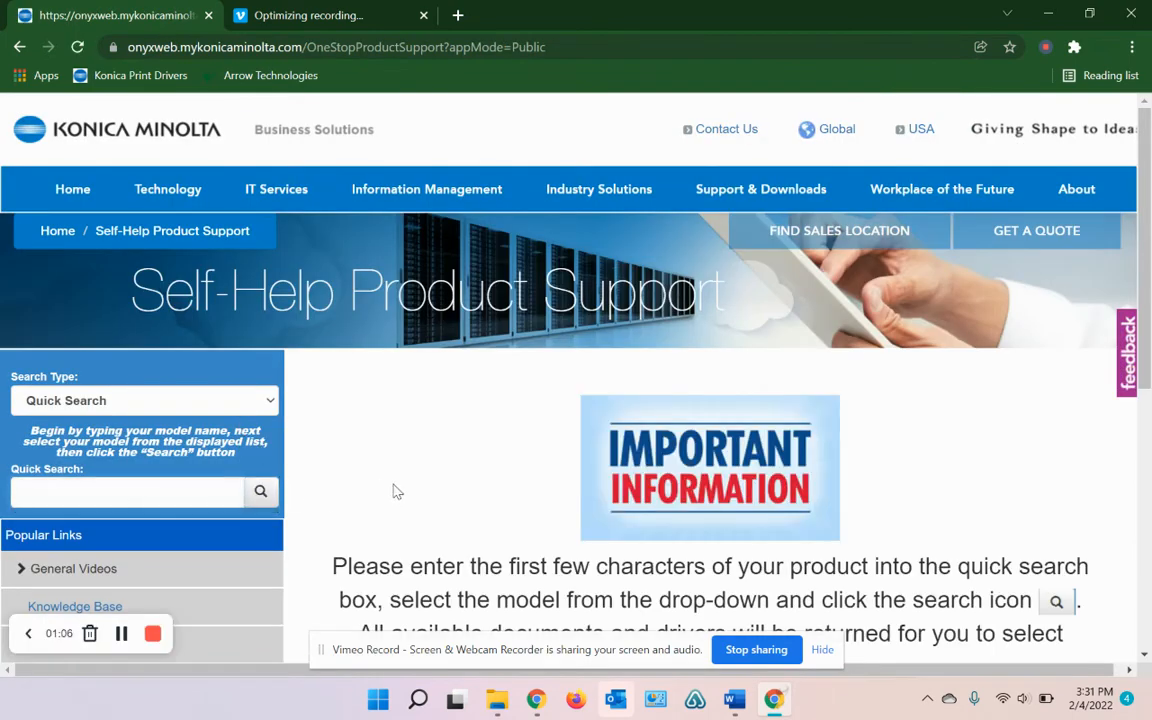
Find the bizhub C368 with the quick search and load its support page
scroll(395, 490, "down", 1)
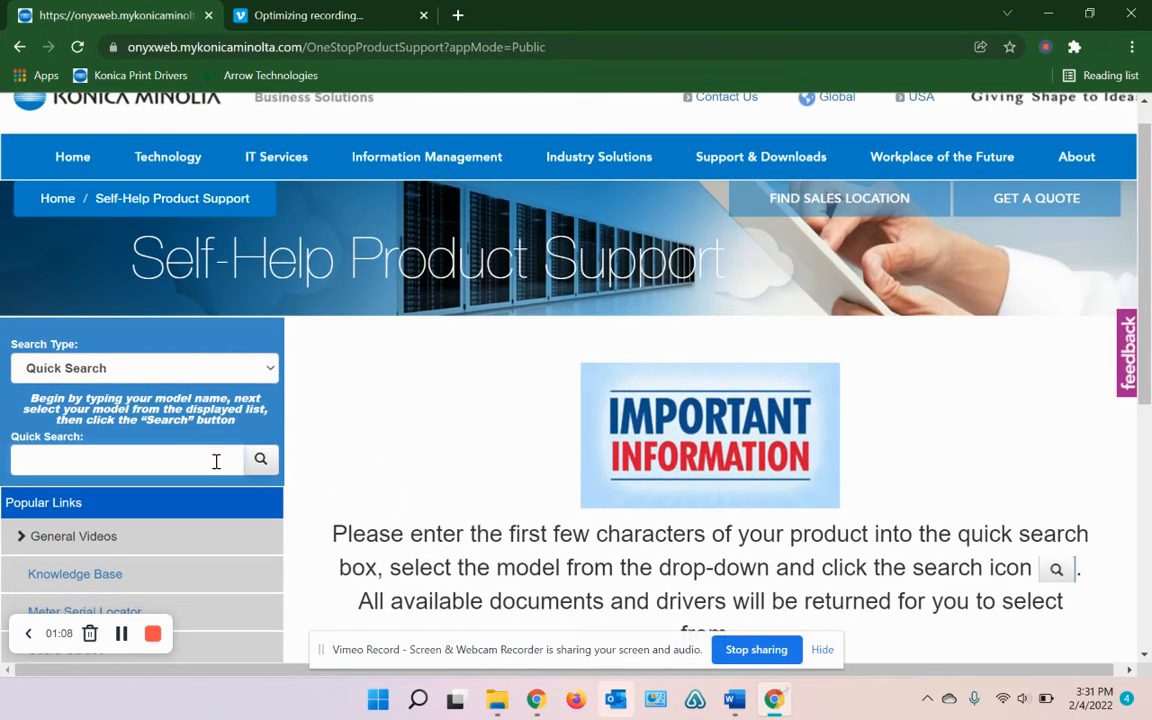
left_click(216, 461)
type("bizhu")
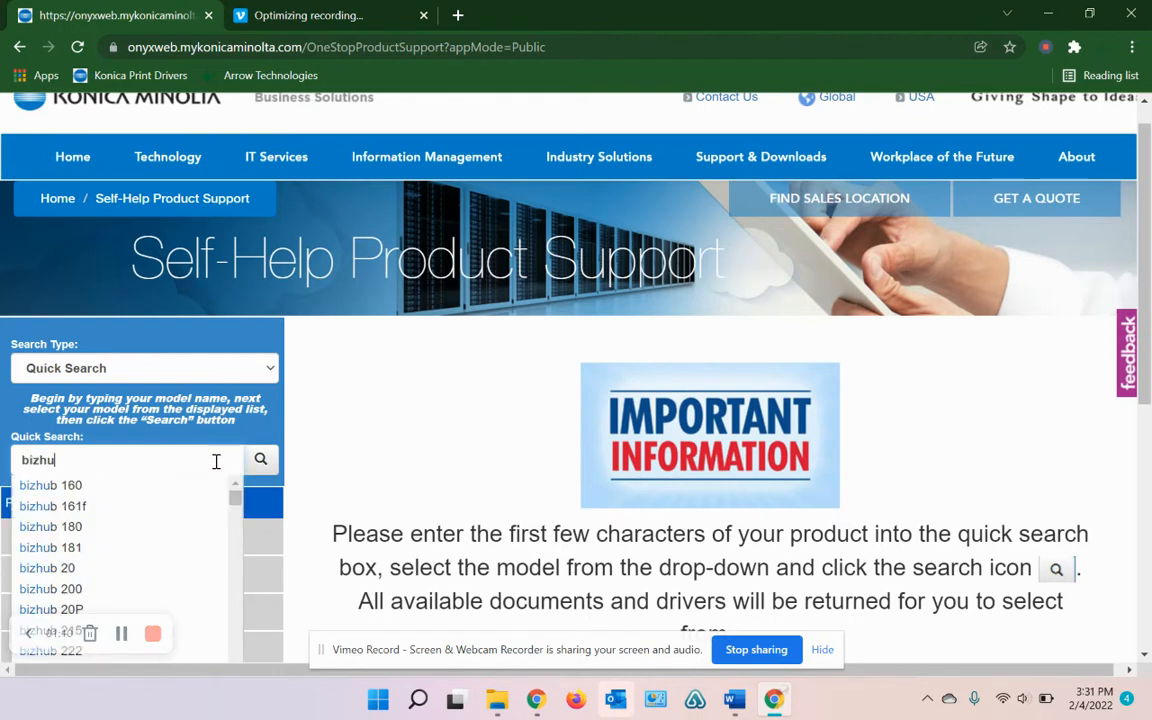
type("b c368")
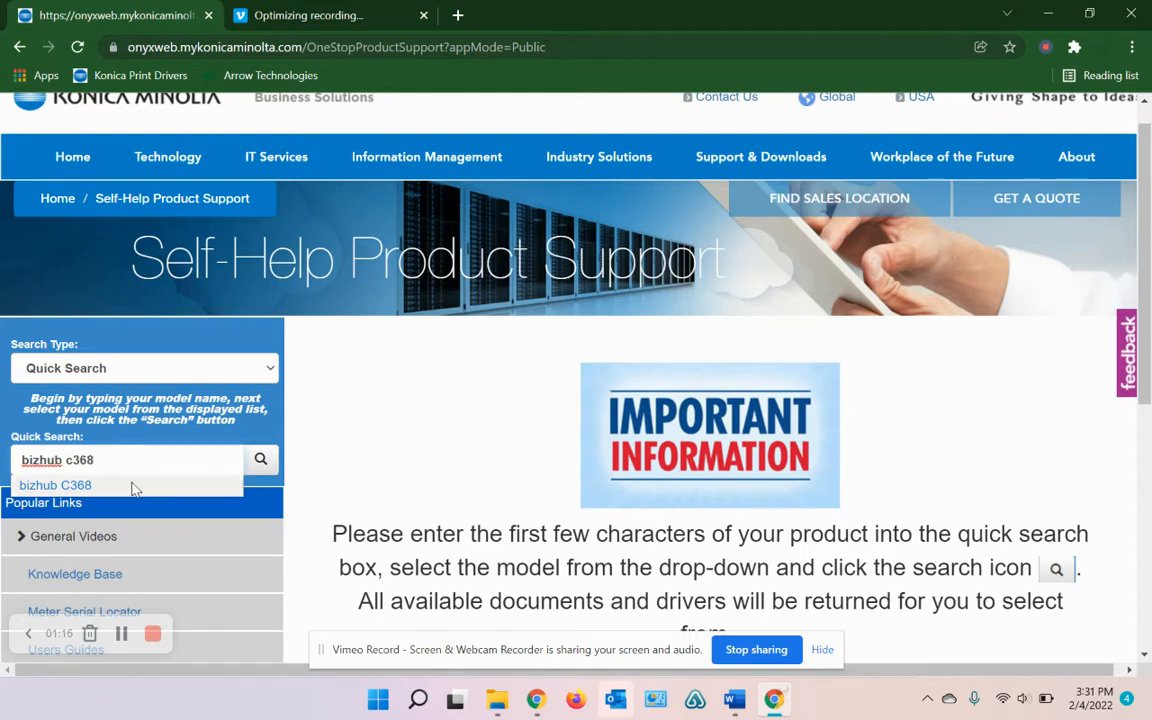
left_click(55, 485)
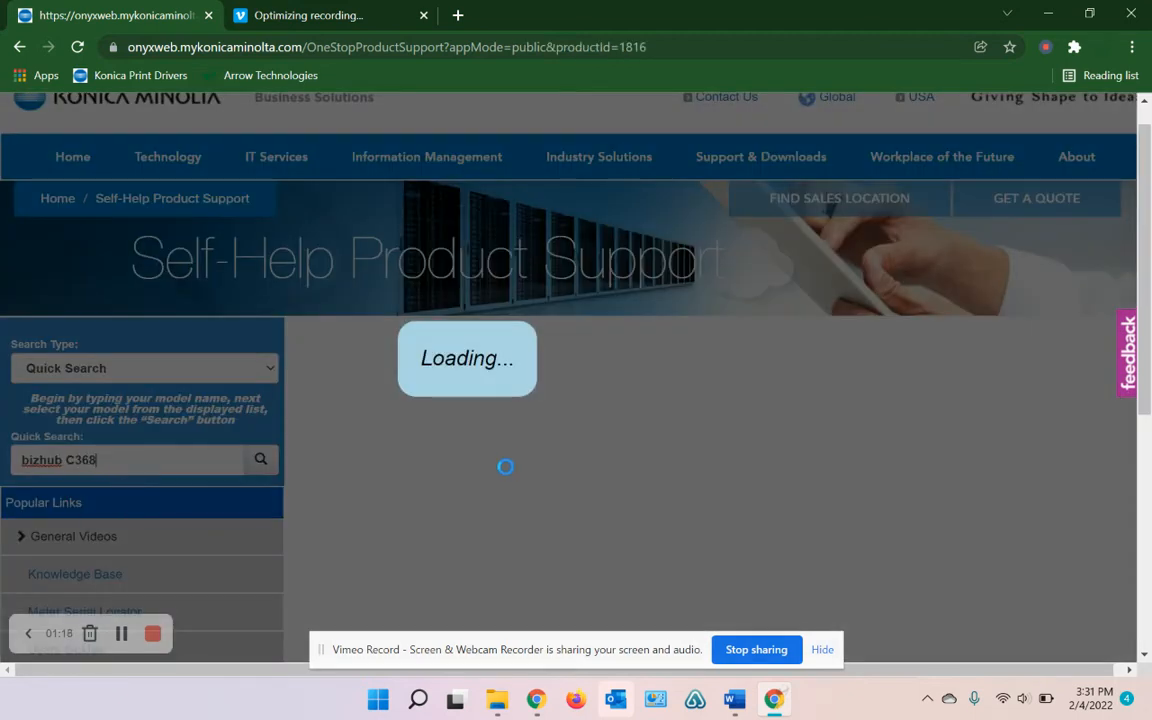
Show the bizhub C368 drivers and expand the Windows_10_64 Bit group
scroll(600, 480, "down", 1)
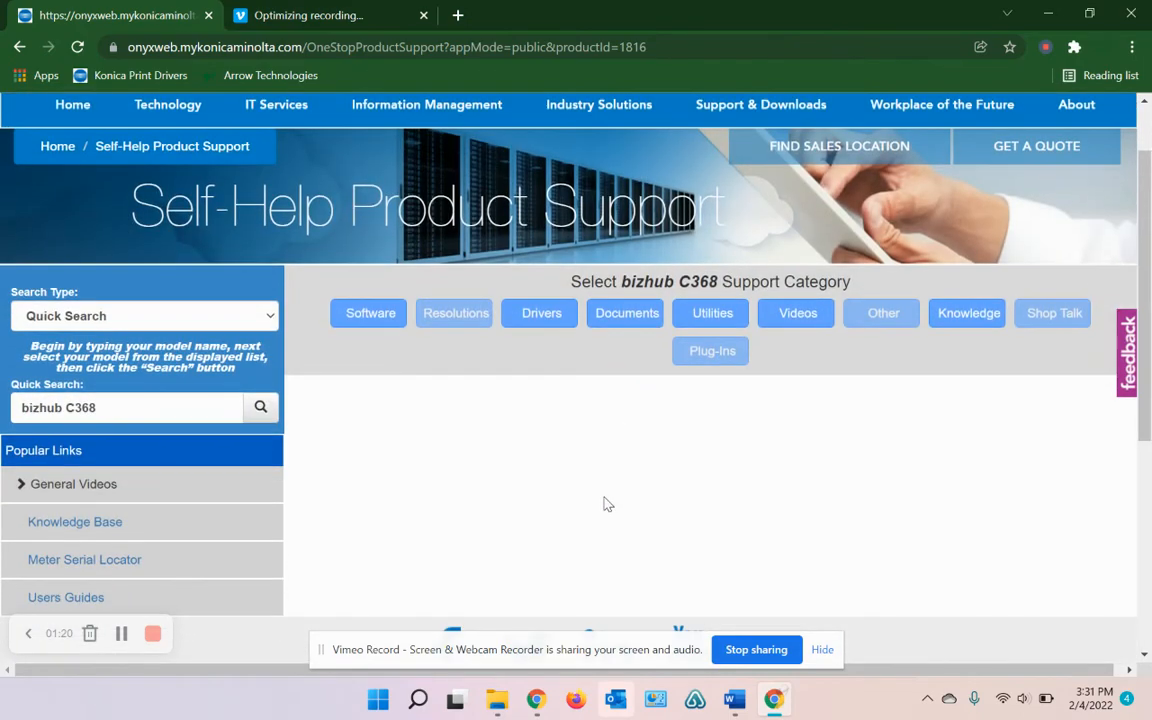
left_click(541, 311)
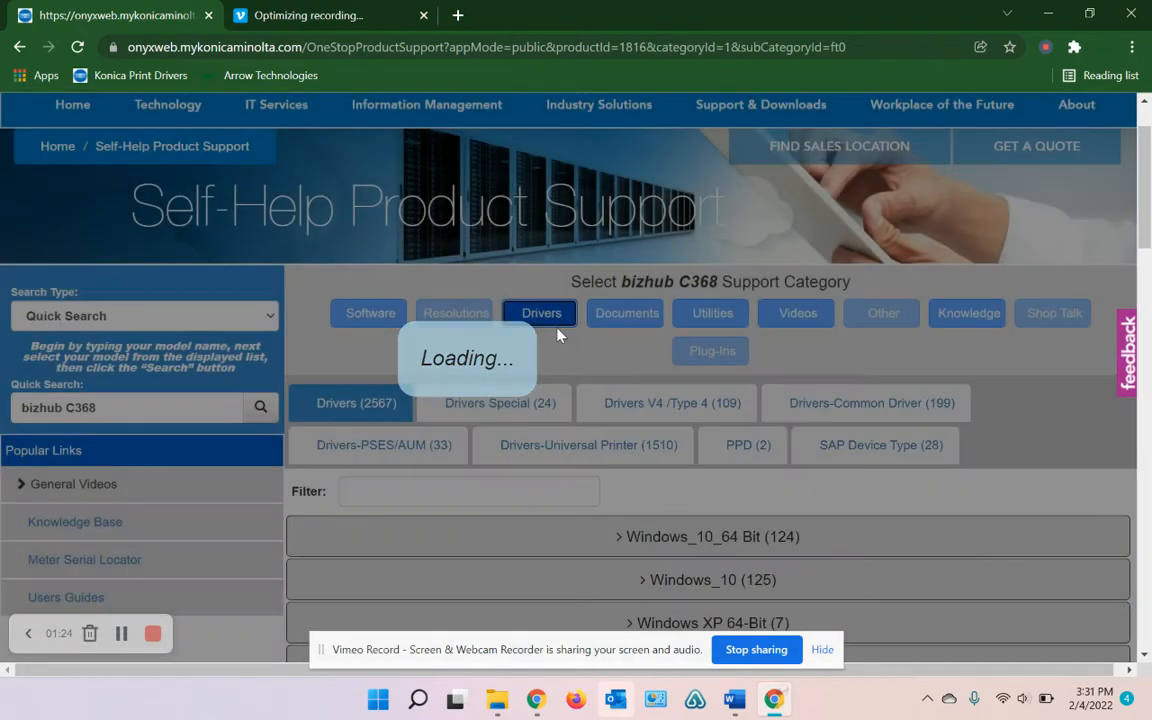
scroll(558, 337, "down", 3)
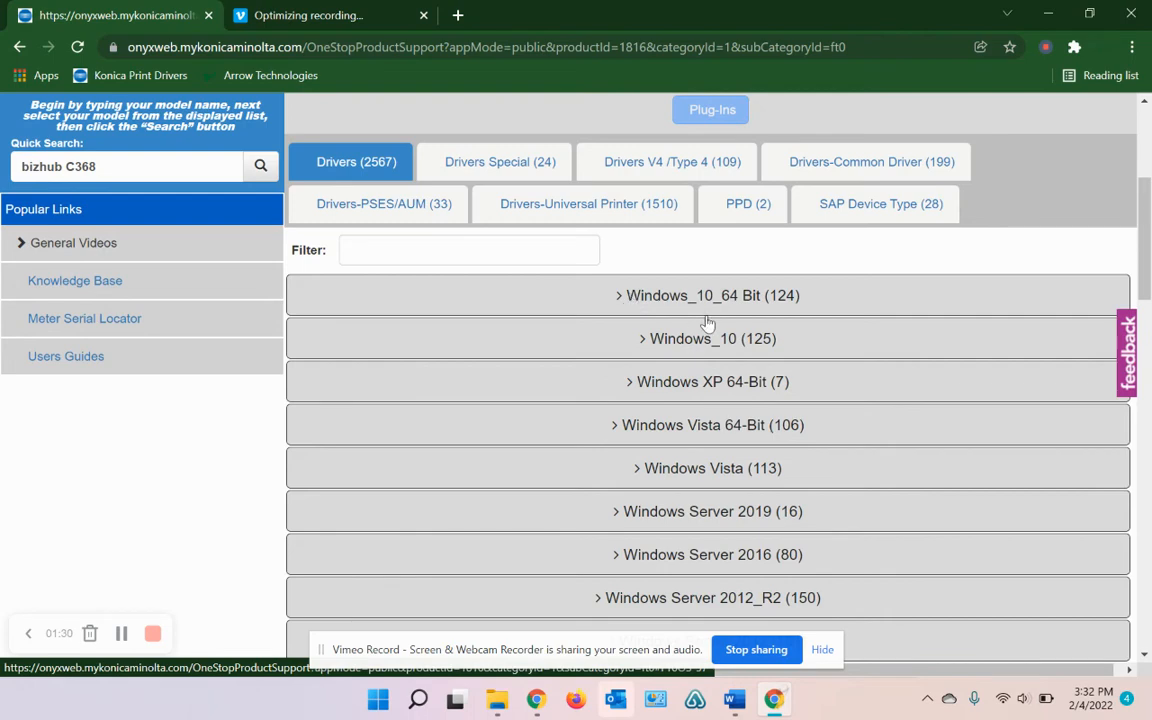
left_click(615, 295)
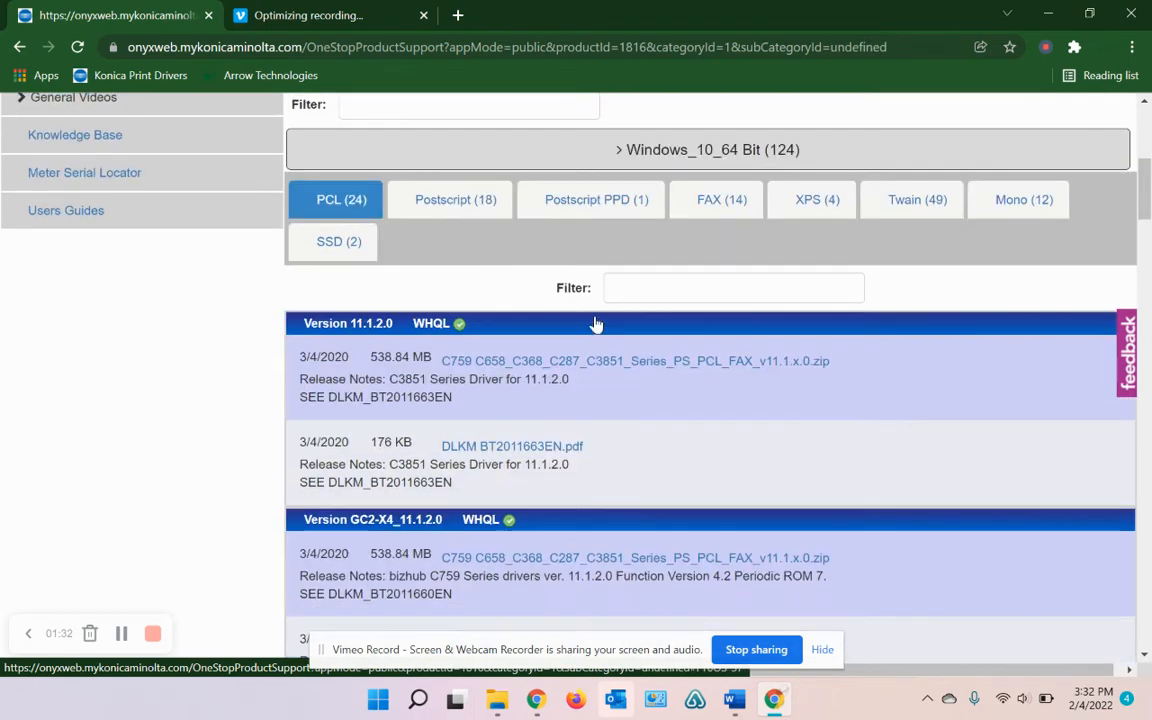
Download the version 9.1.16.0 PCL driver package, C658 C368_C287_C3851_Series_PS_PCL_FAX_XPS_v9.1.xx.0.zip, from the Windows 10 64-bit list
scroll(596, 326, "down", 2)
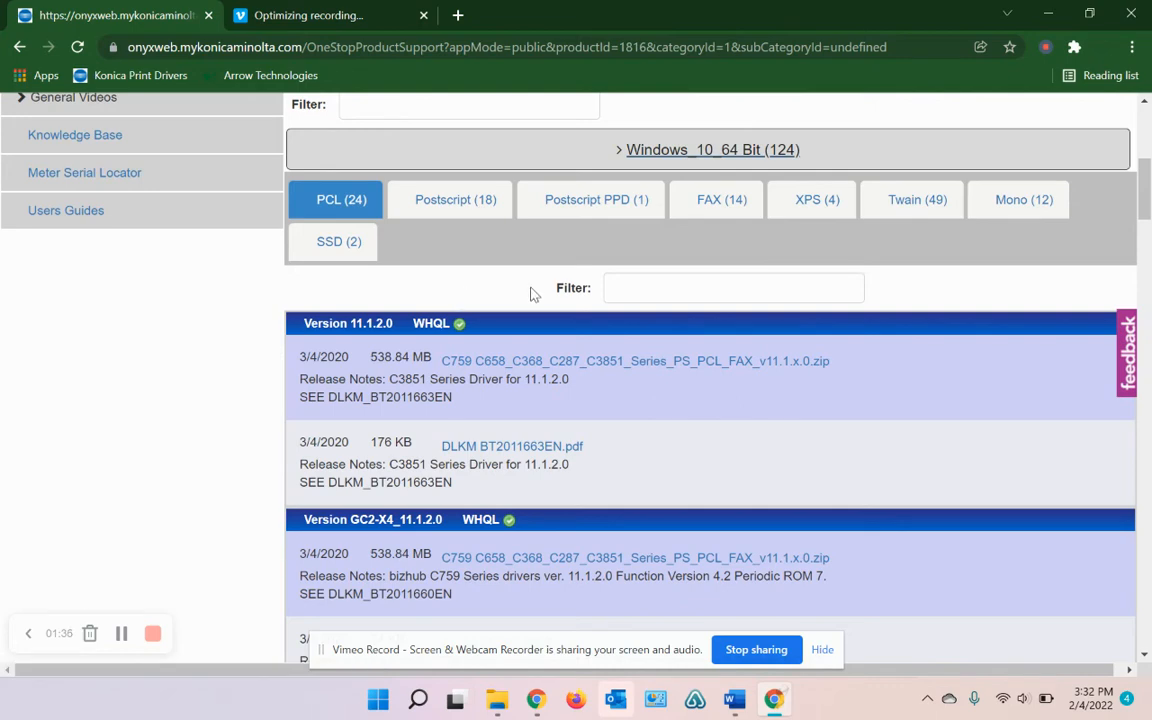
scroll(533, 294, "down", 1)
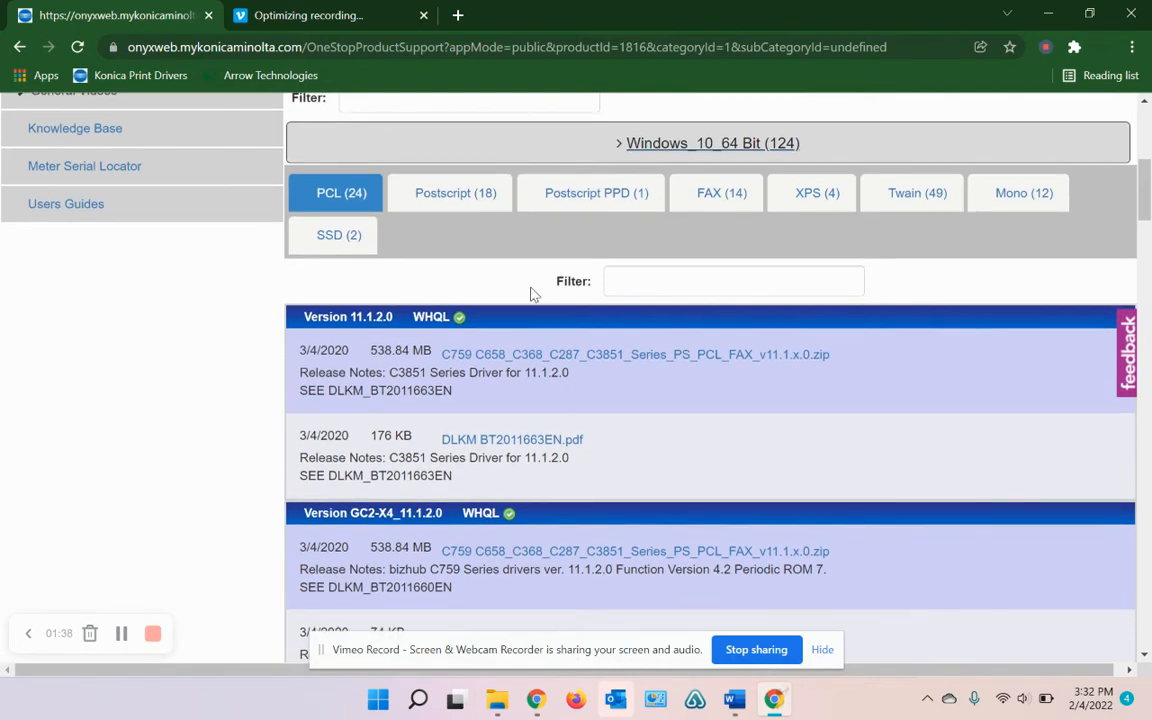
scroll(533, 294, "down", 1)
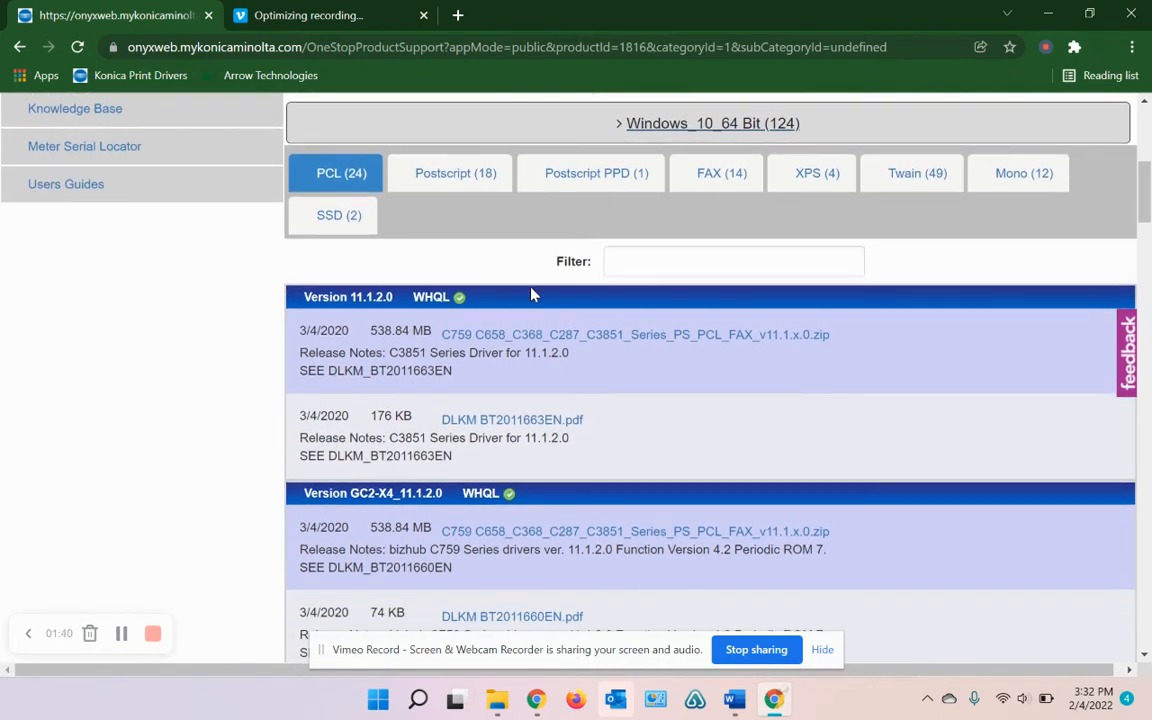
scroll(533, 294, "down", 1)
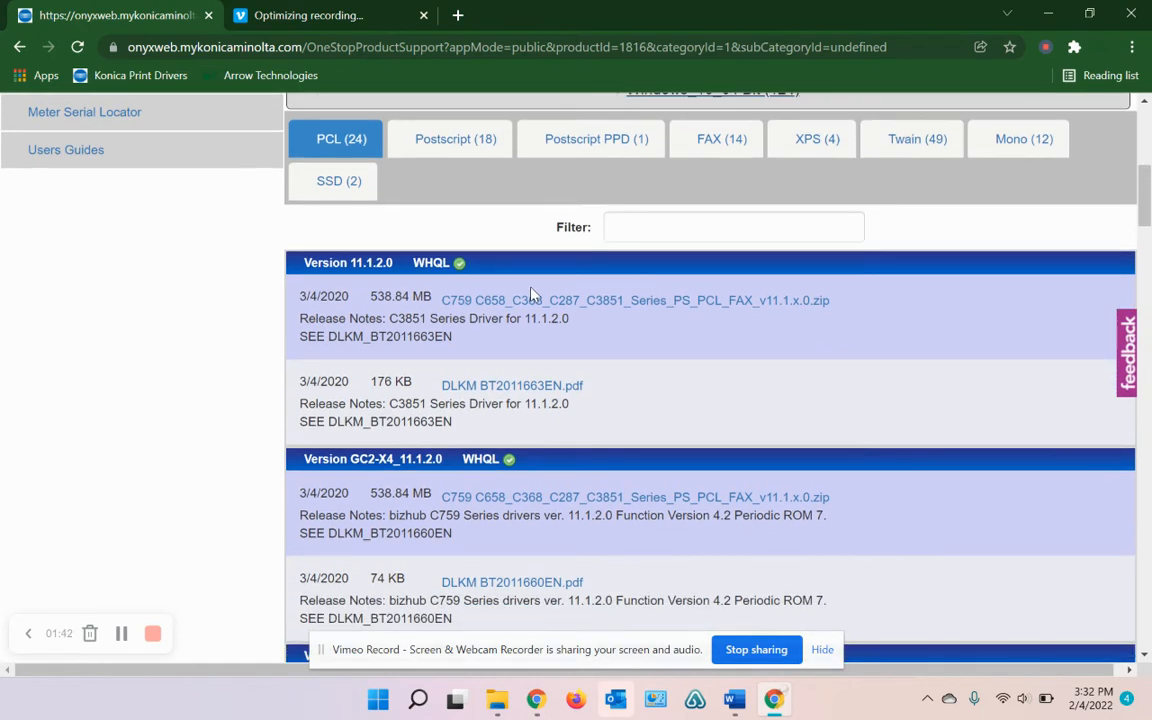
scroll(533, 294, "down", 1)
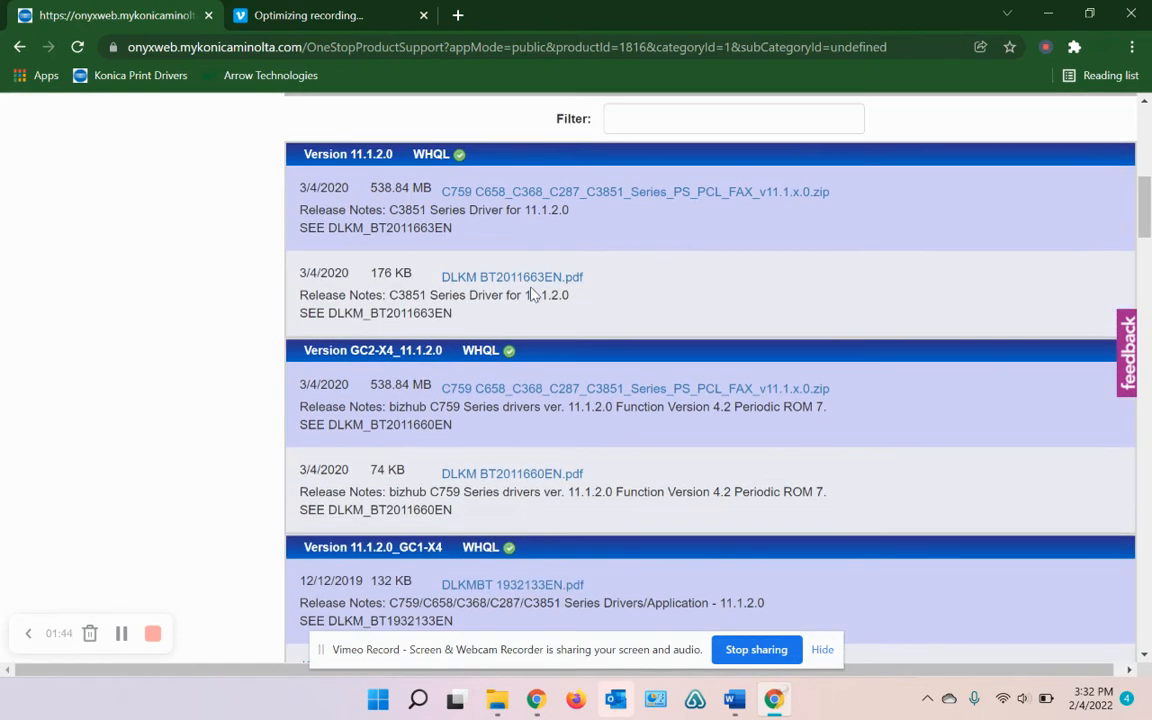
scroll(533, 294, "down", 5)
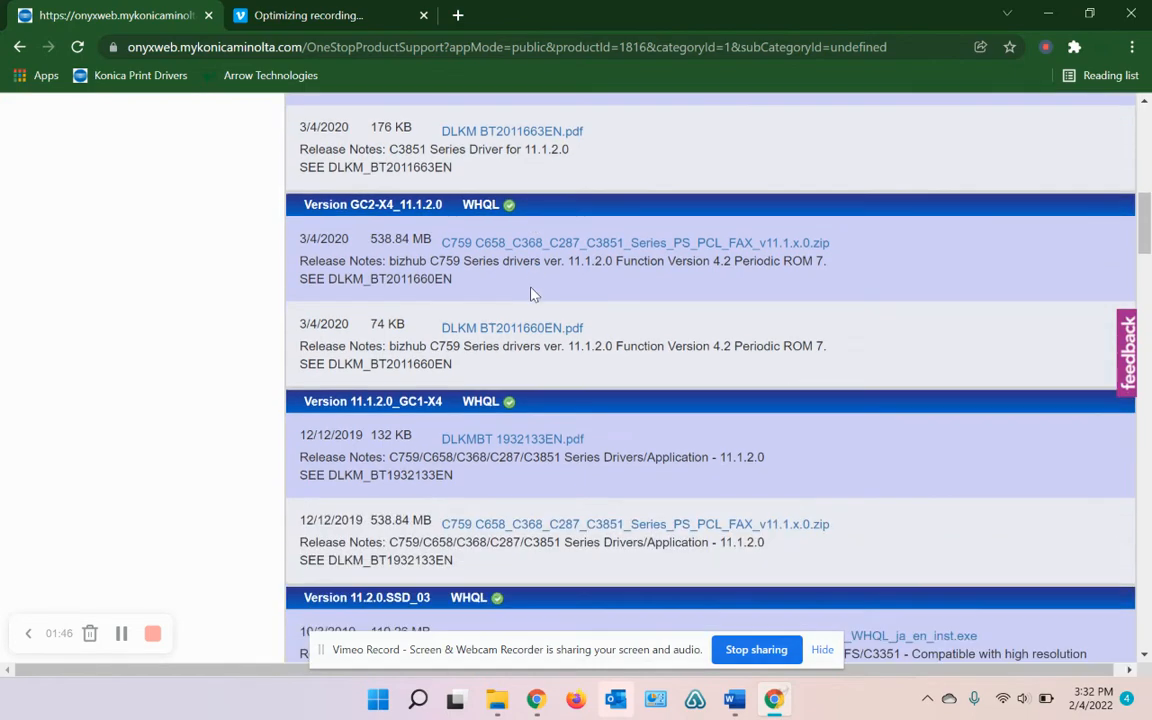
scroll(533, 294, "down", 5)
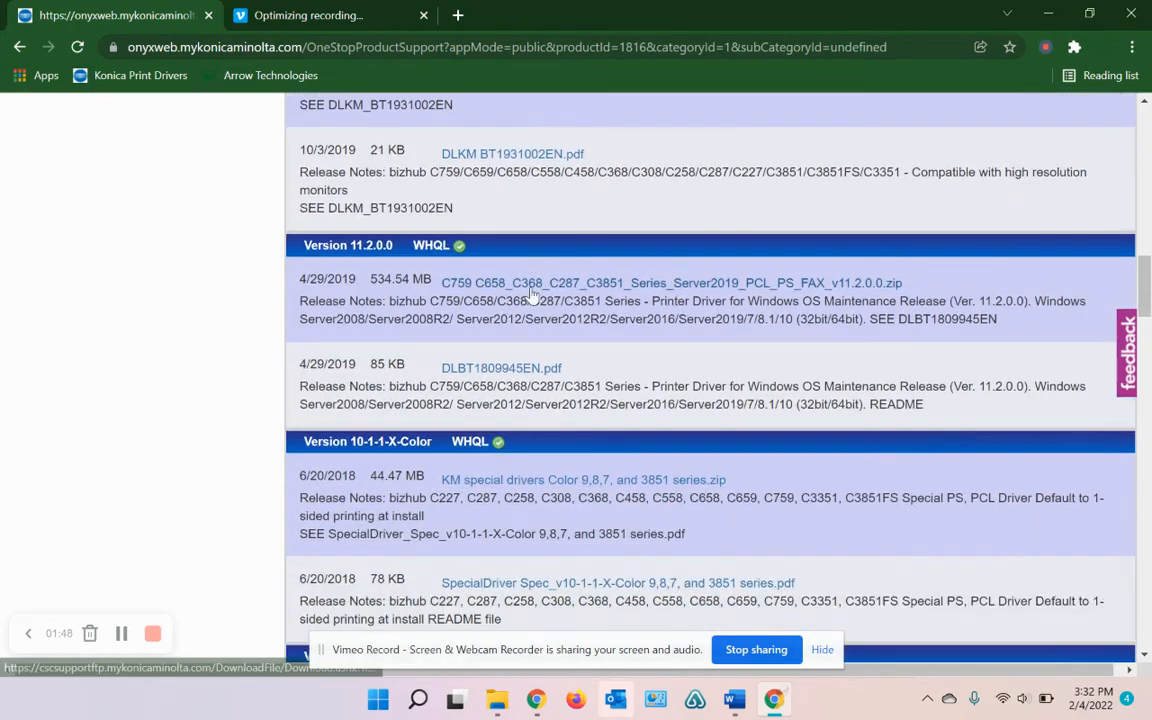
scroll(532, 288, "down", 6)
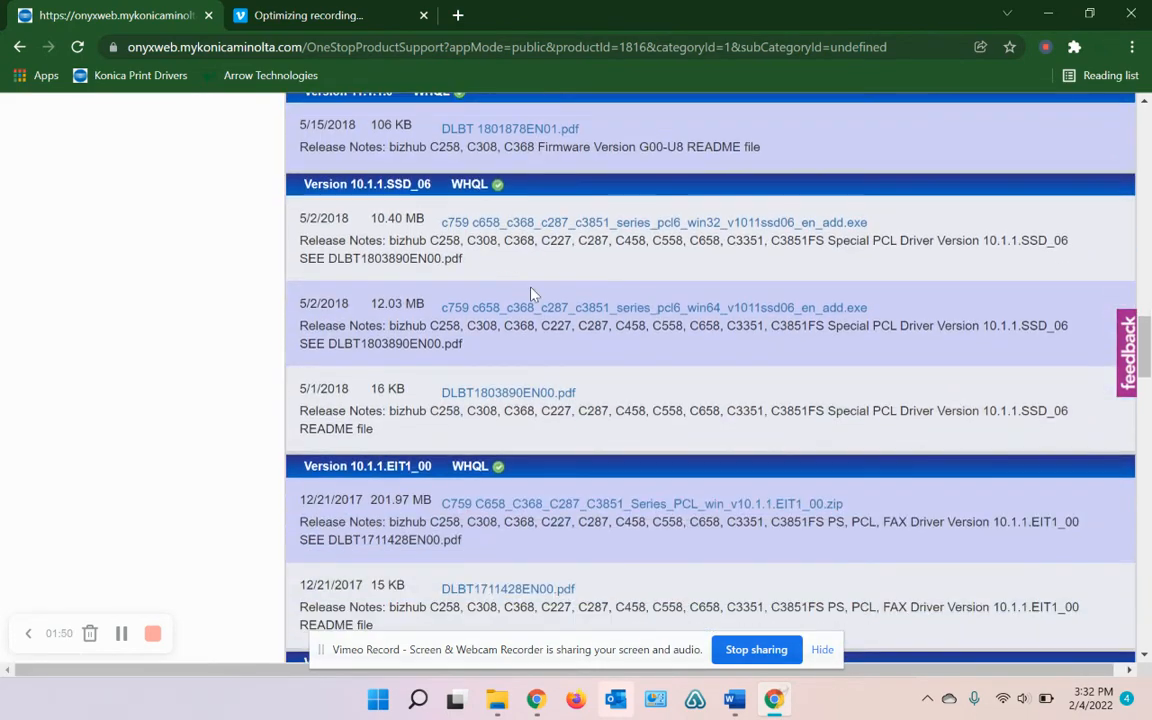
scroll(532, 294, "down", 4)
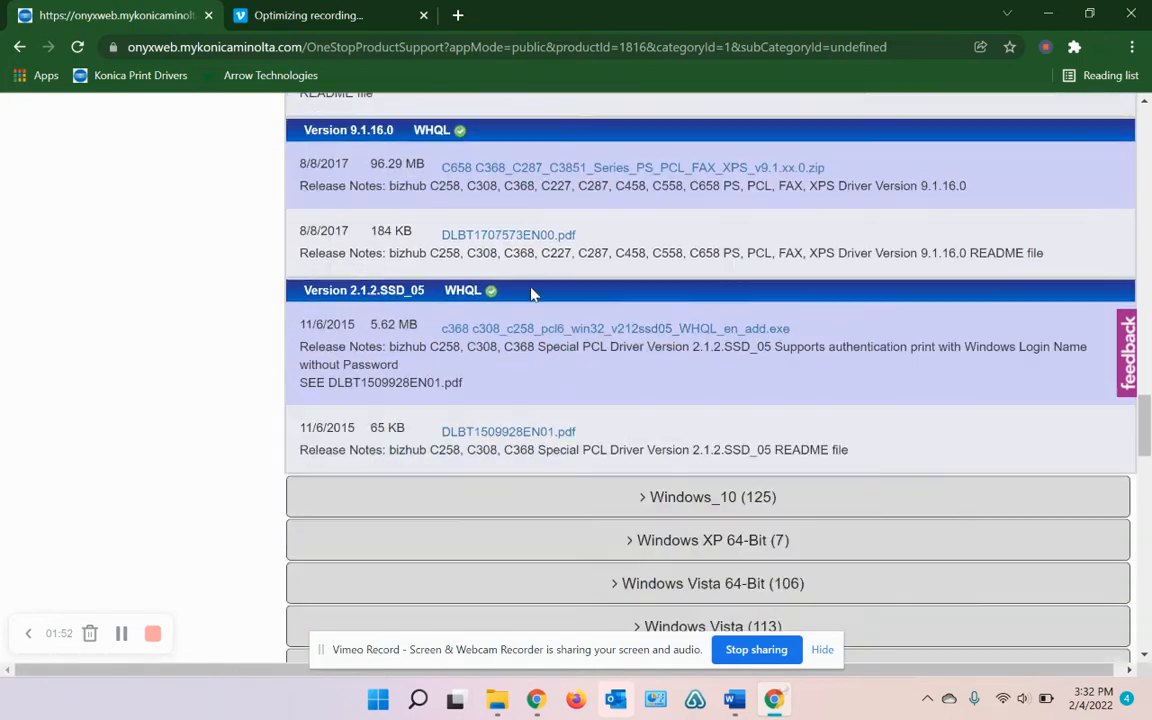
scroll(532, 287, "up", 1)
scroll(533, 287, "up", 1)
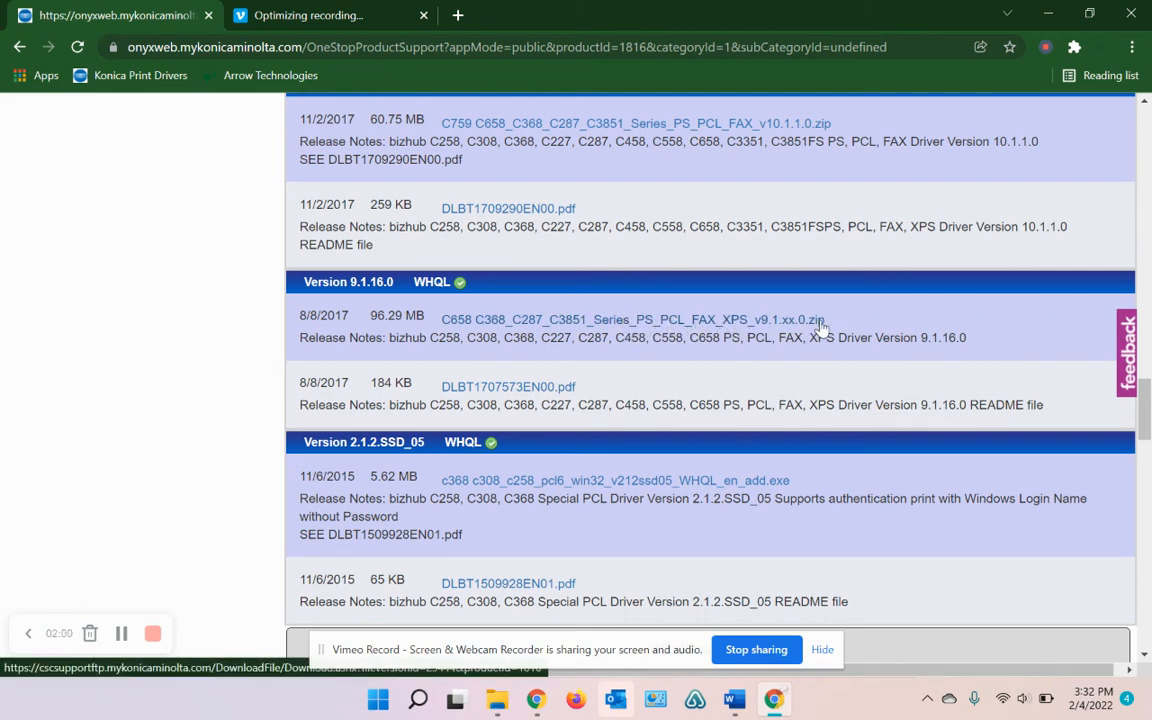
left_click(545, 320)
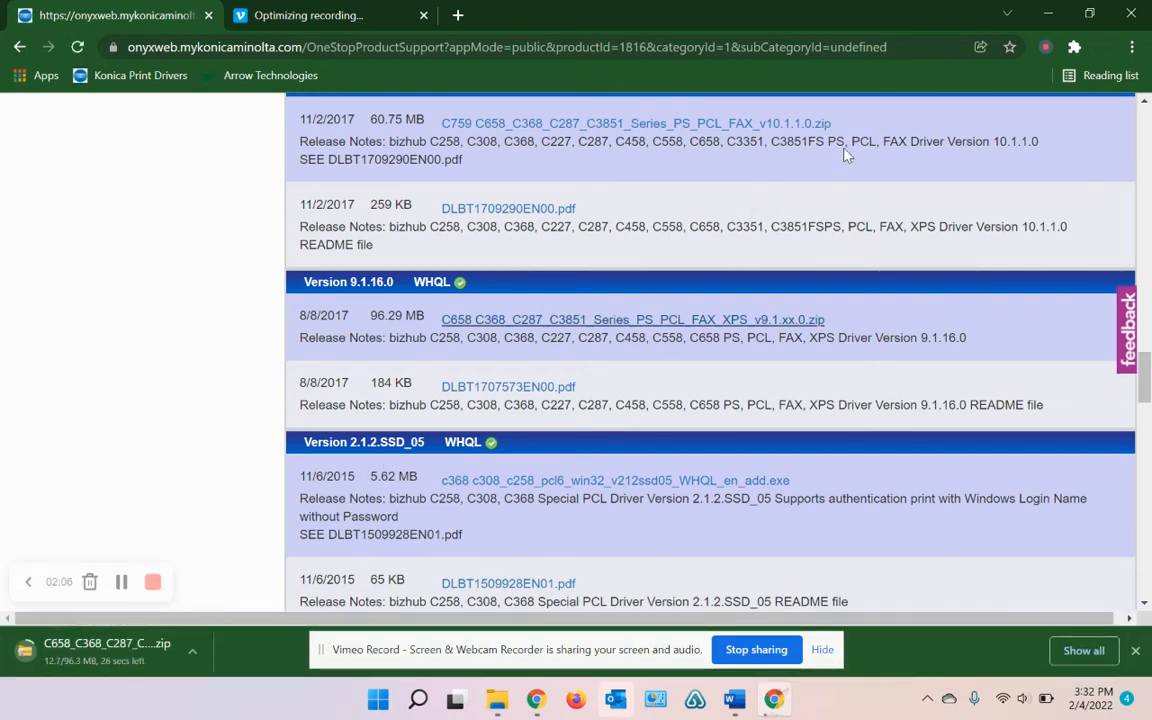
Switch to File Explorer and extract the C658_C368_C287_C3851 series driver zip in Downloads to the suggested folder
left_click(1048, 14)
left_click(497, 699)
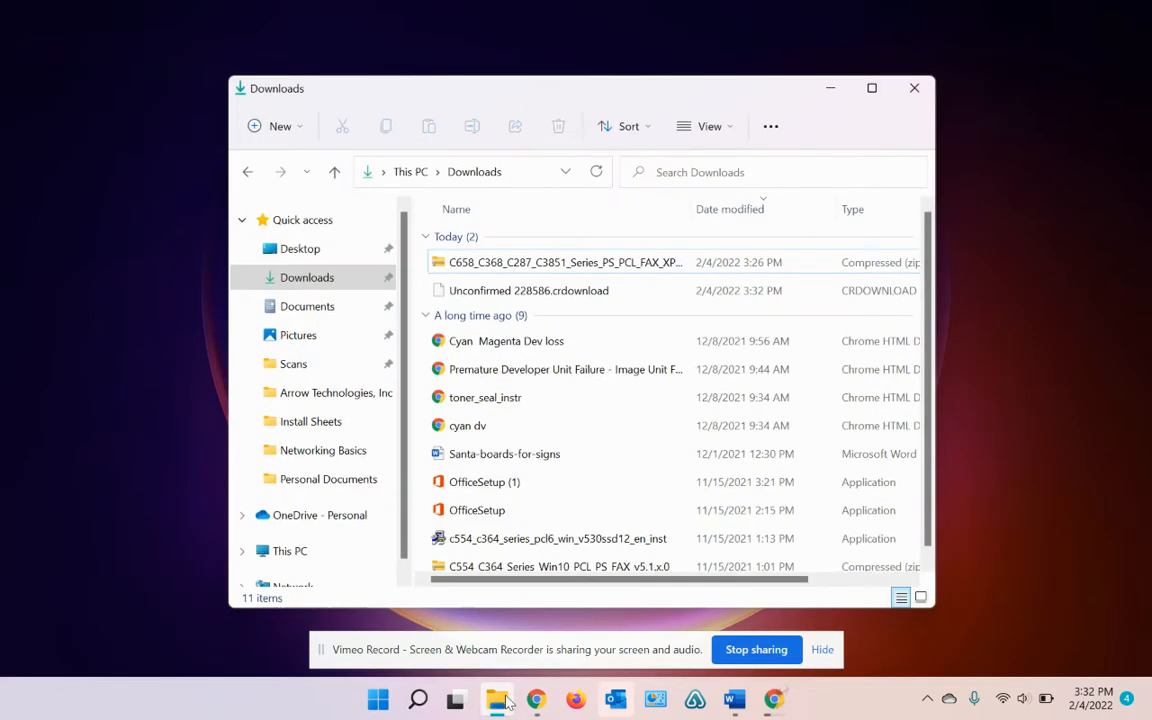
left_click(628, 264)
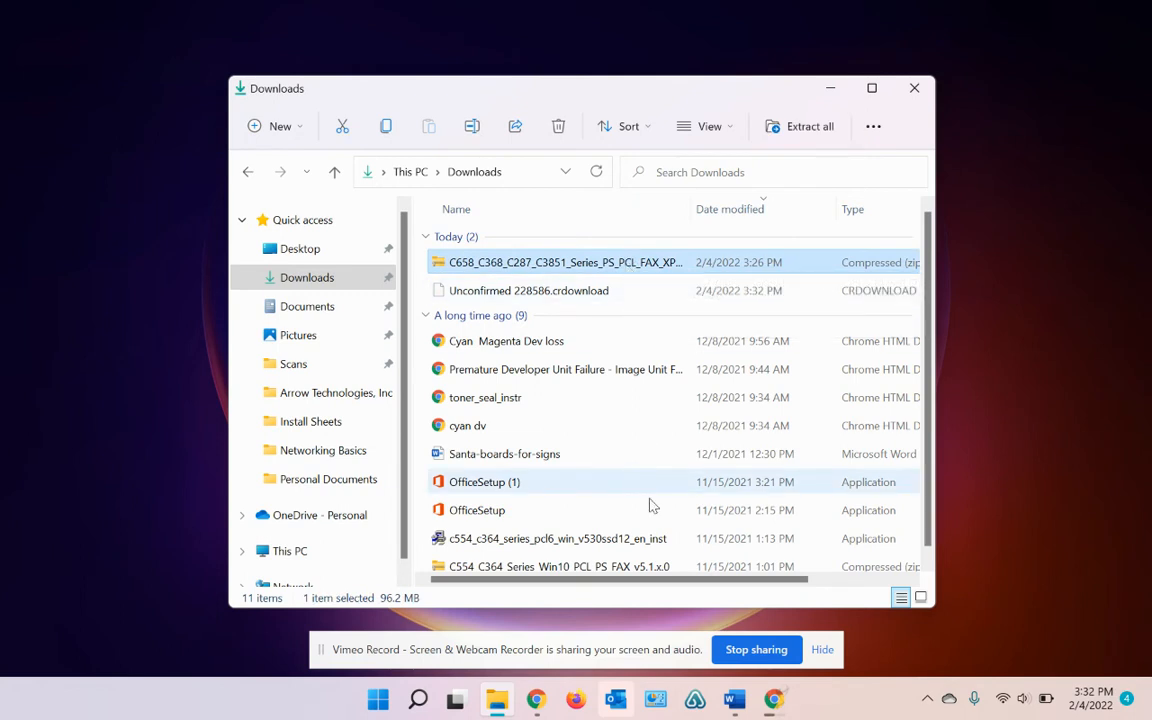
left_click_drag(663, 581, 535, 558)
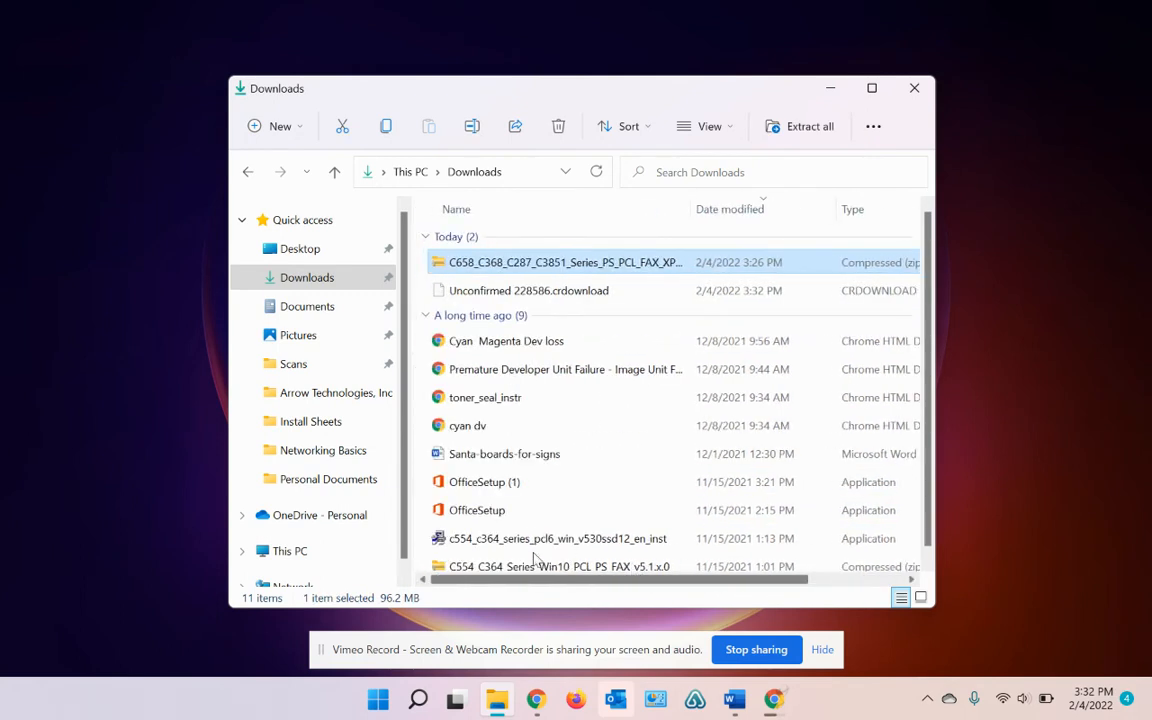
right_click(567, 268)
left_click(641, 412)
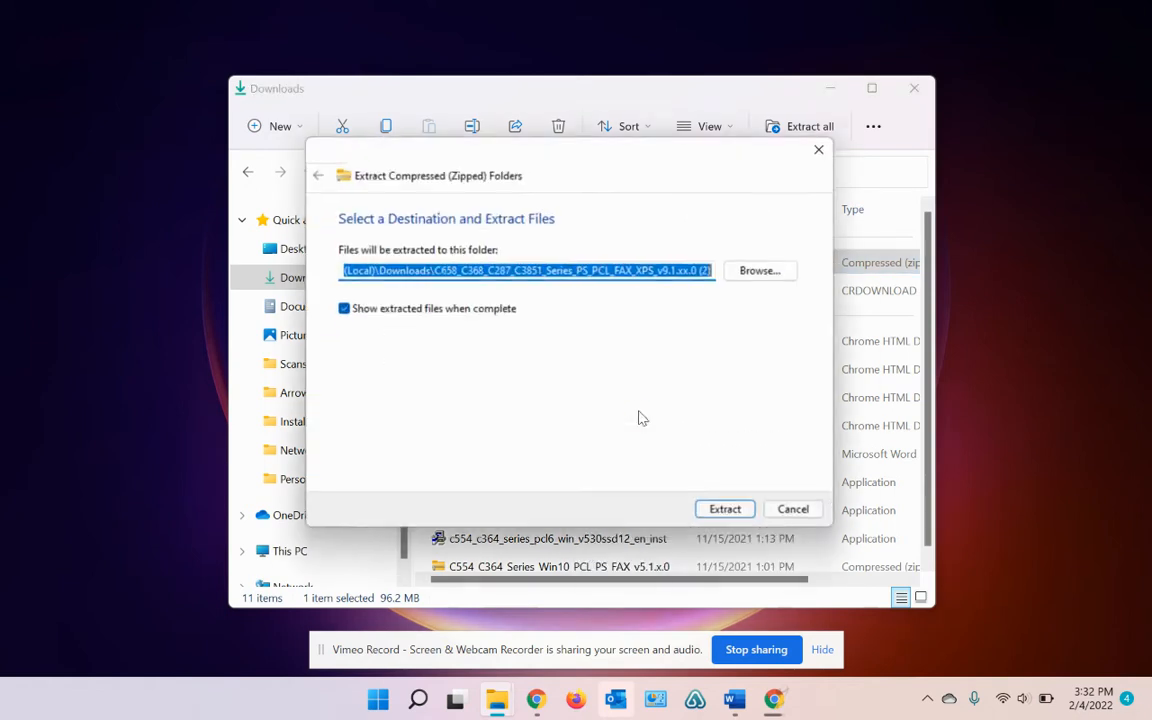
left_click(741, 521)
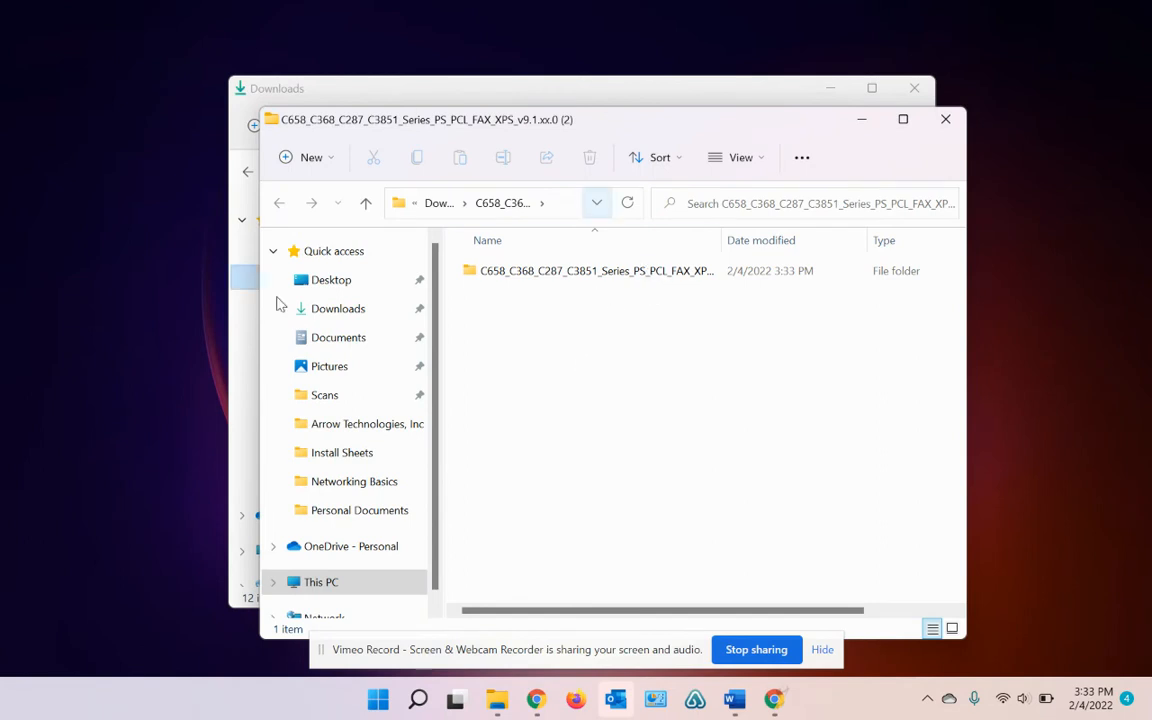
Run Setup64 from the extracted driver folder and accept the installation license agreement
double_click(593, 272)
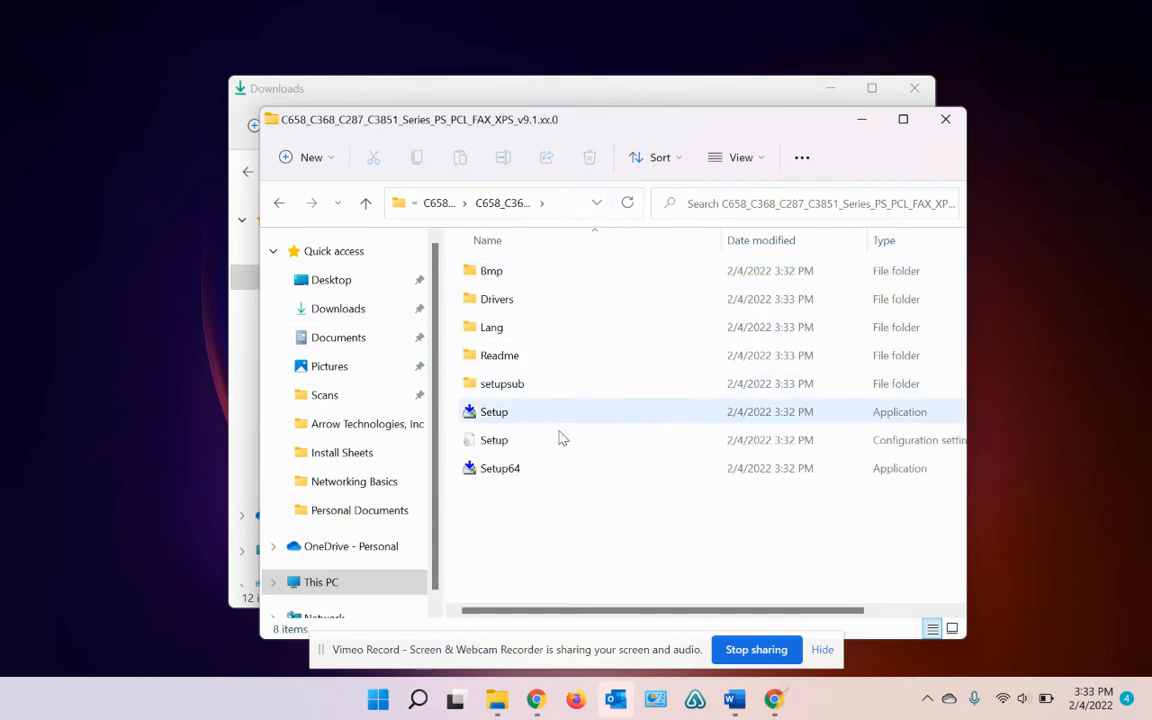
double_click(555, 470)
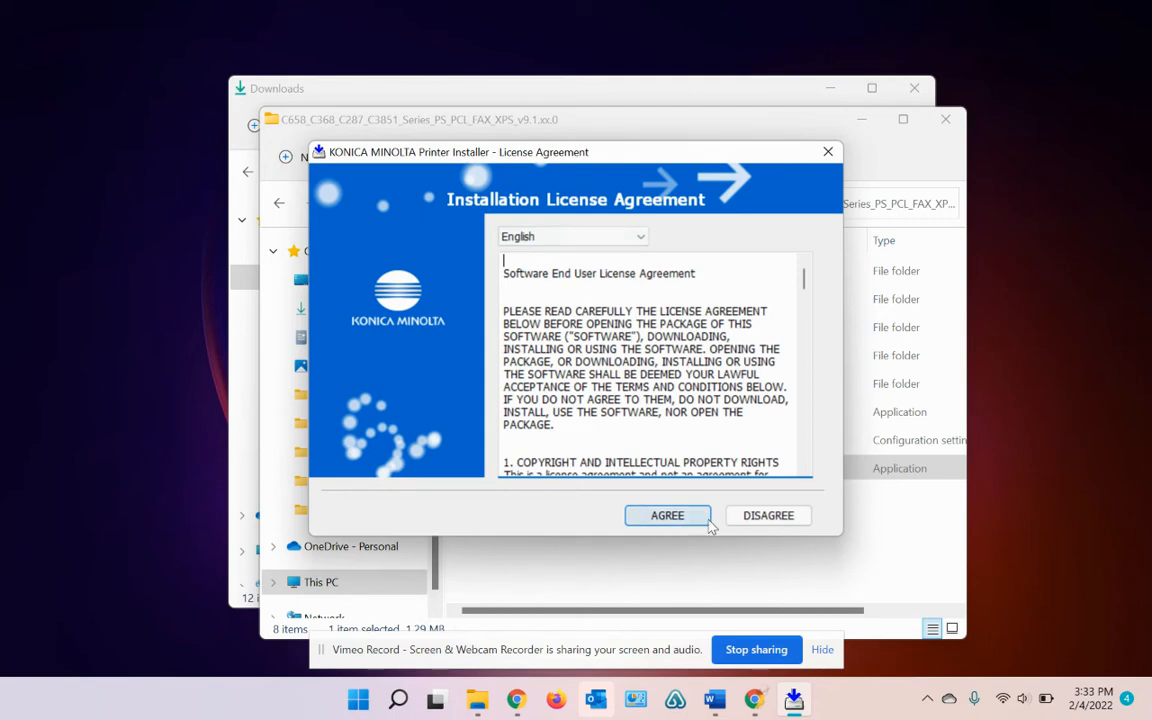
left_click(676, 522)
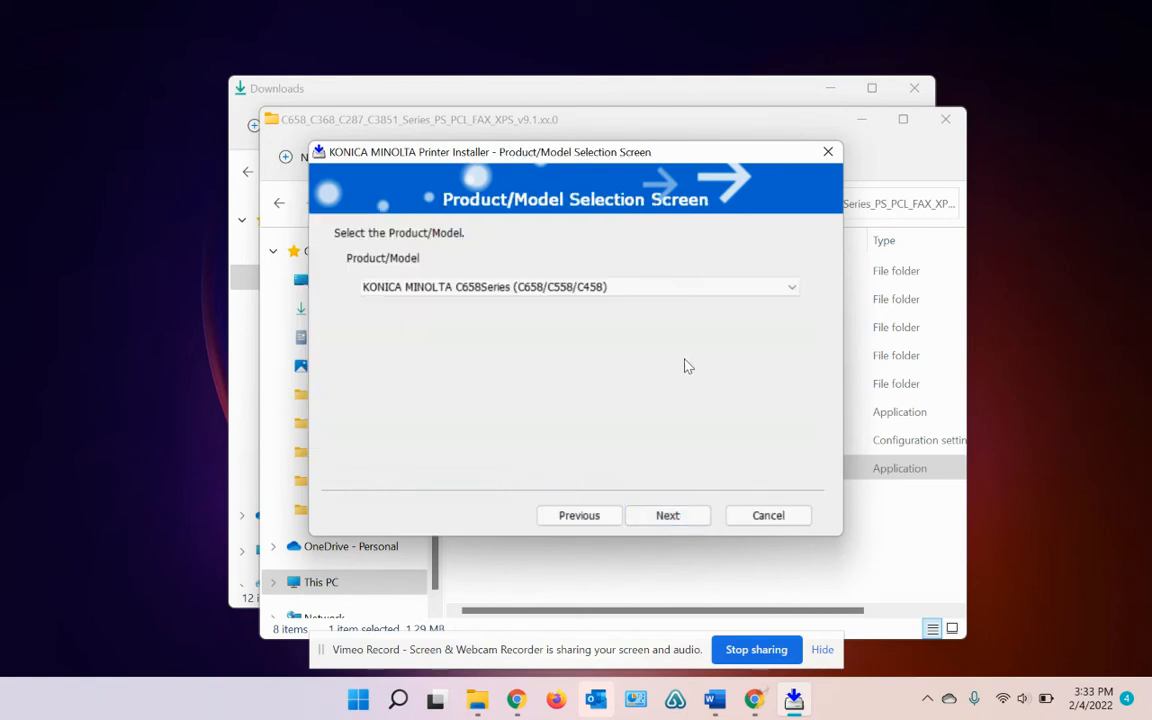
Choose the KONICA MINOLTA C368Series (C368/C308/C258) model and proceed with Install printers/MFPs using the IPv4 preference
left_click(792, 290)
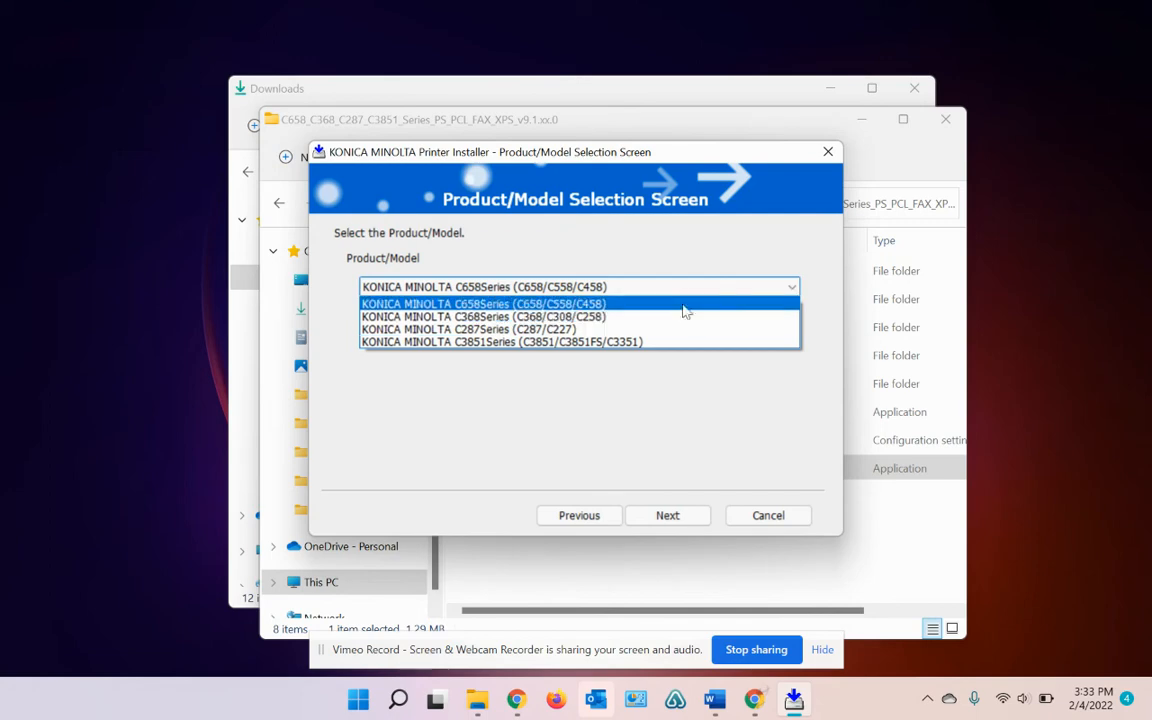
left_click(531, 318)
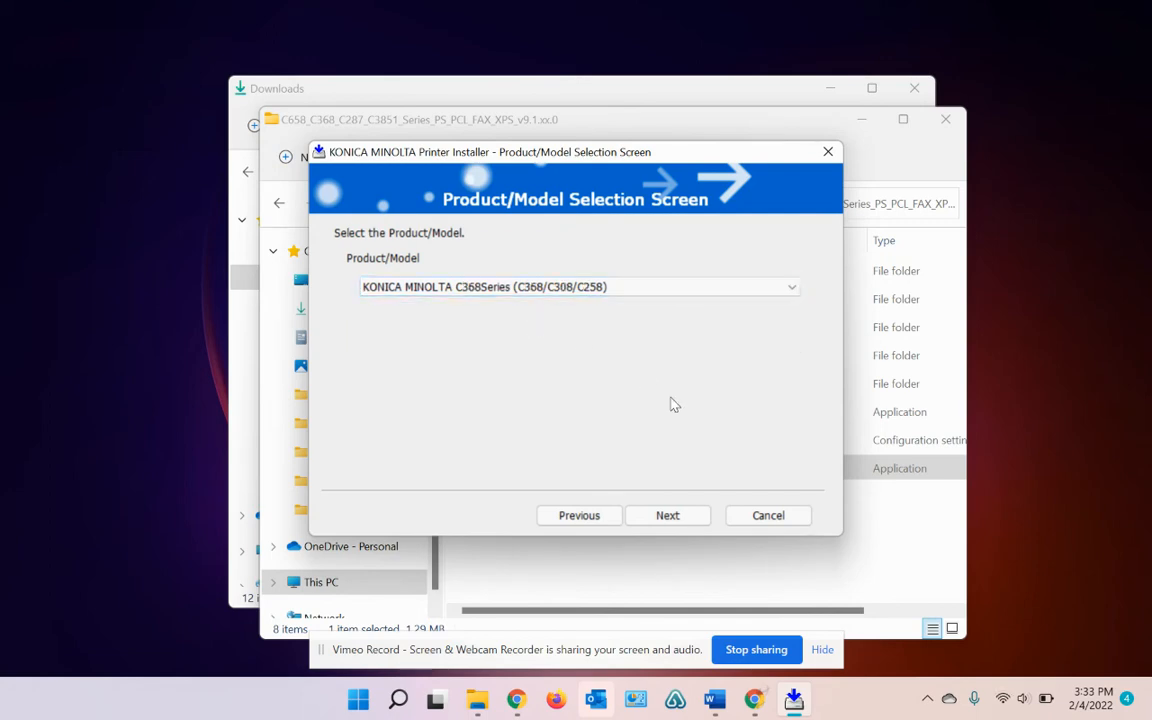
left_click(690, 521)
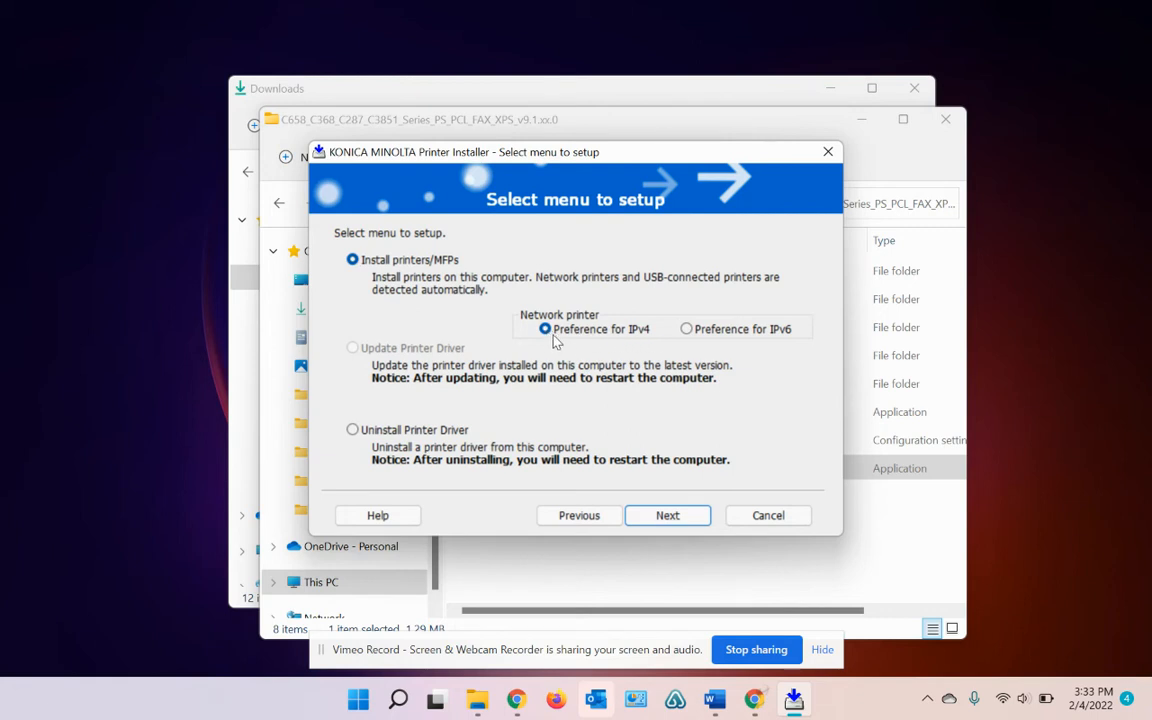
left_click(670, 516)
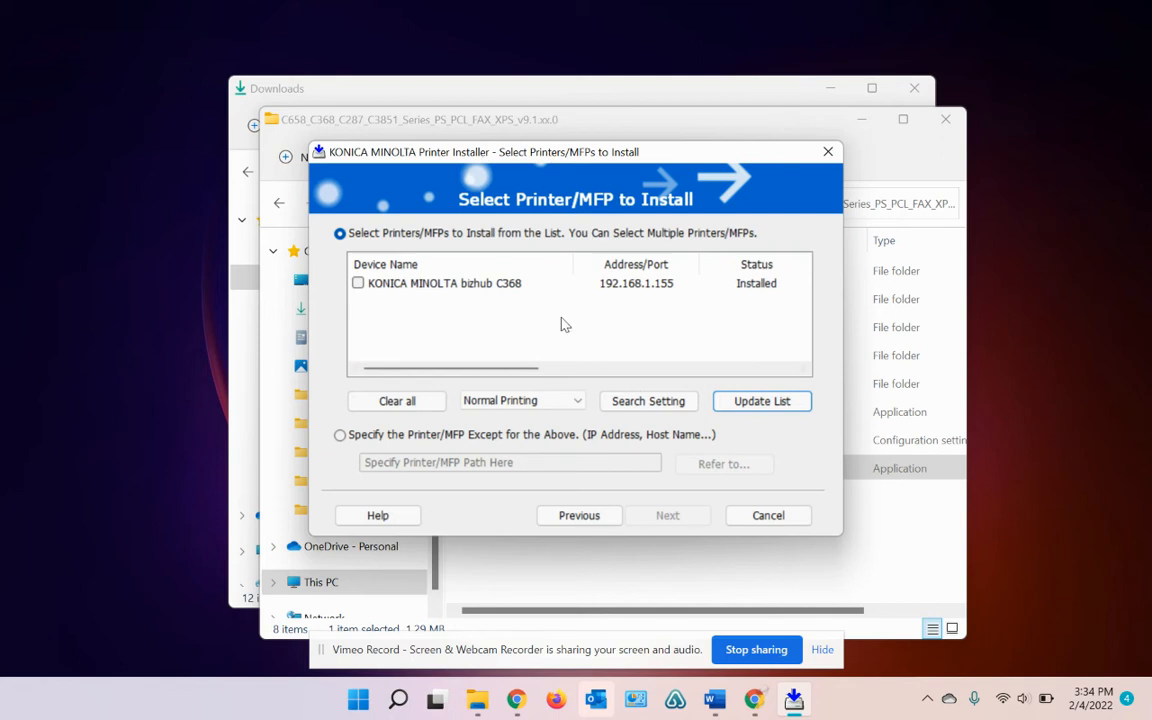
Select the KONICA MINOLTA bizhub C368 at 192.168.1.155 and install the C368SeriesPCL component with the preset English and 2-sided settings
left_click(358, 284)
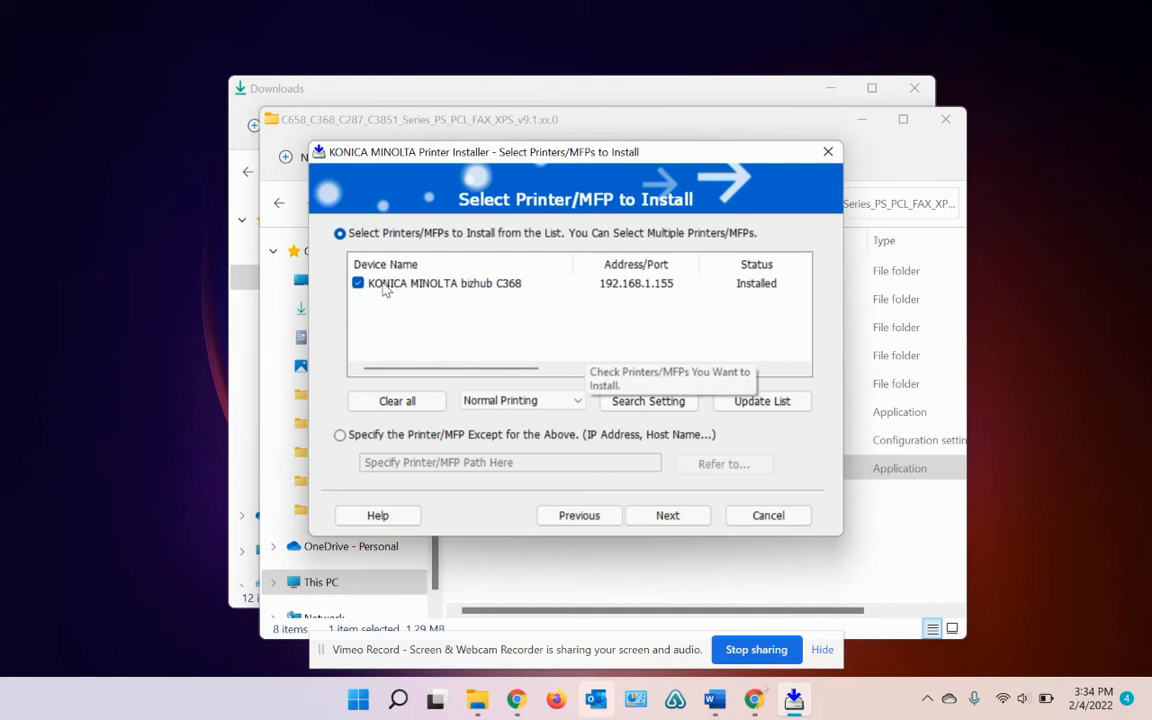
left_click(668, 515)
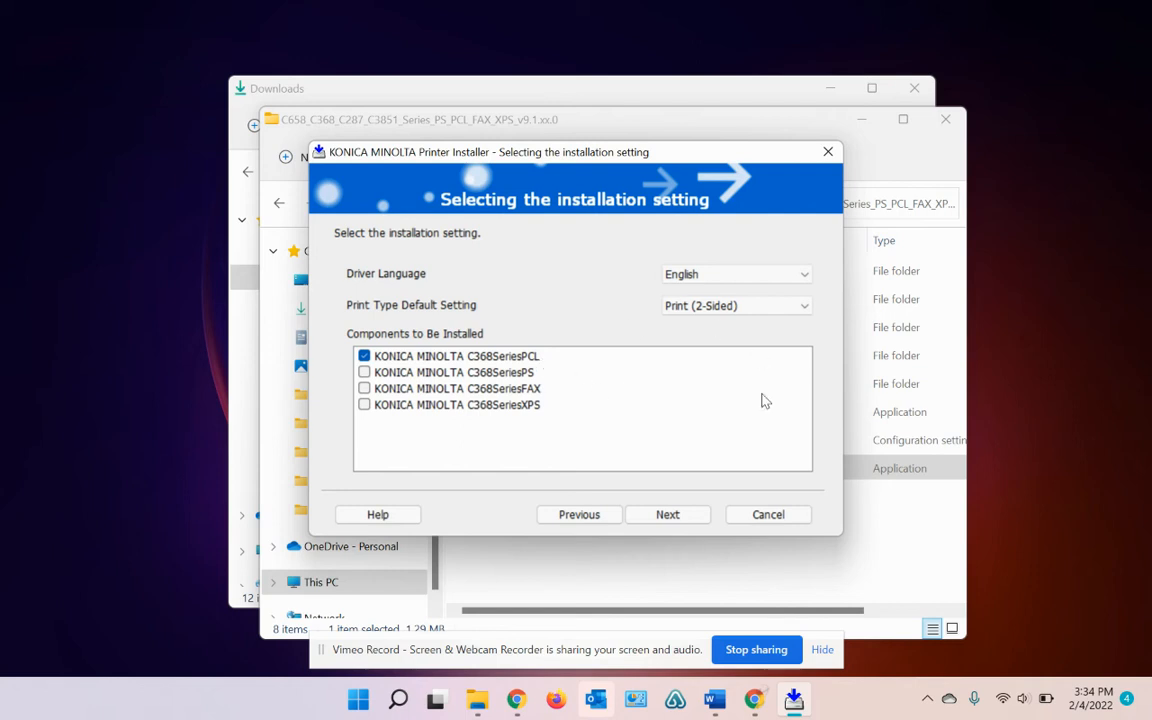
left_click(679, 514)
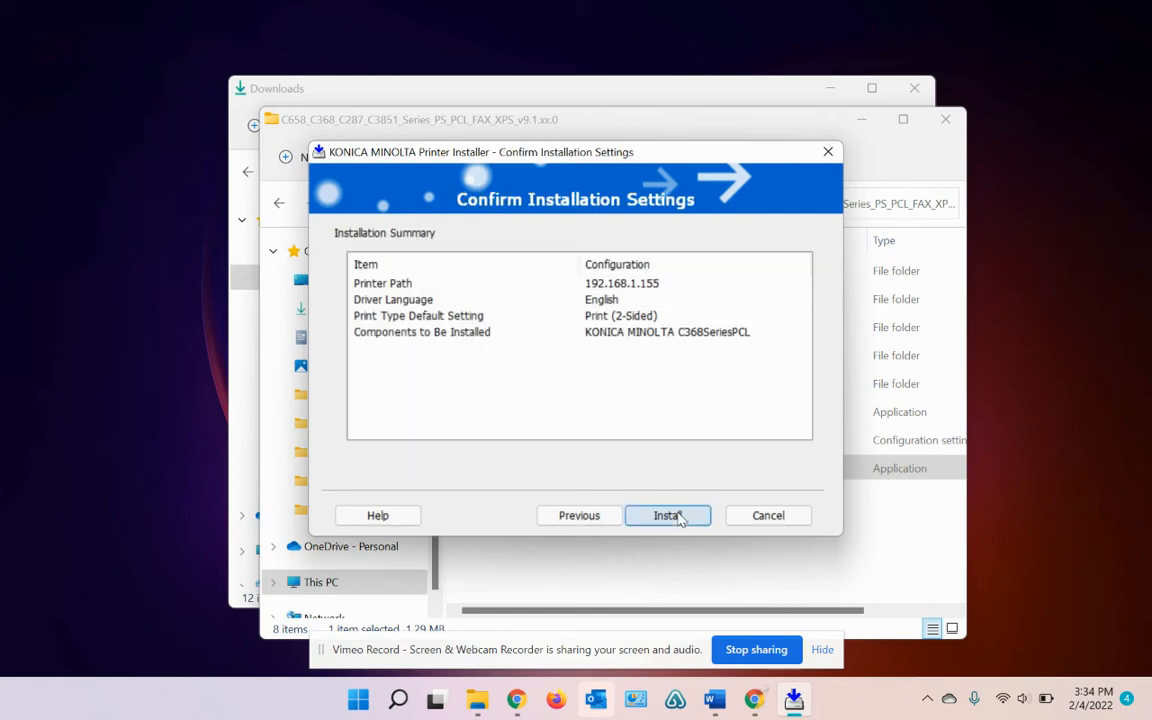
left_click(688, 516)
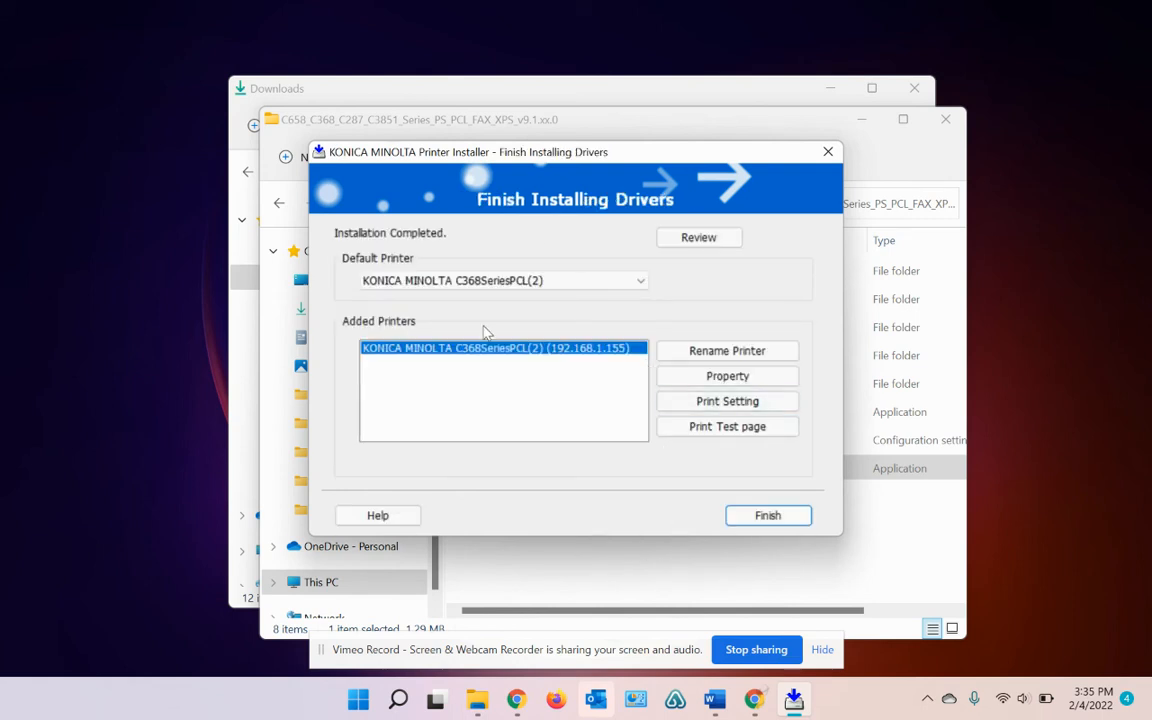
Rename the added printer to Office Printer and print a test page from it
left_click(758, 355)
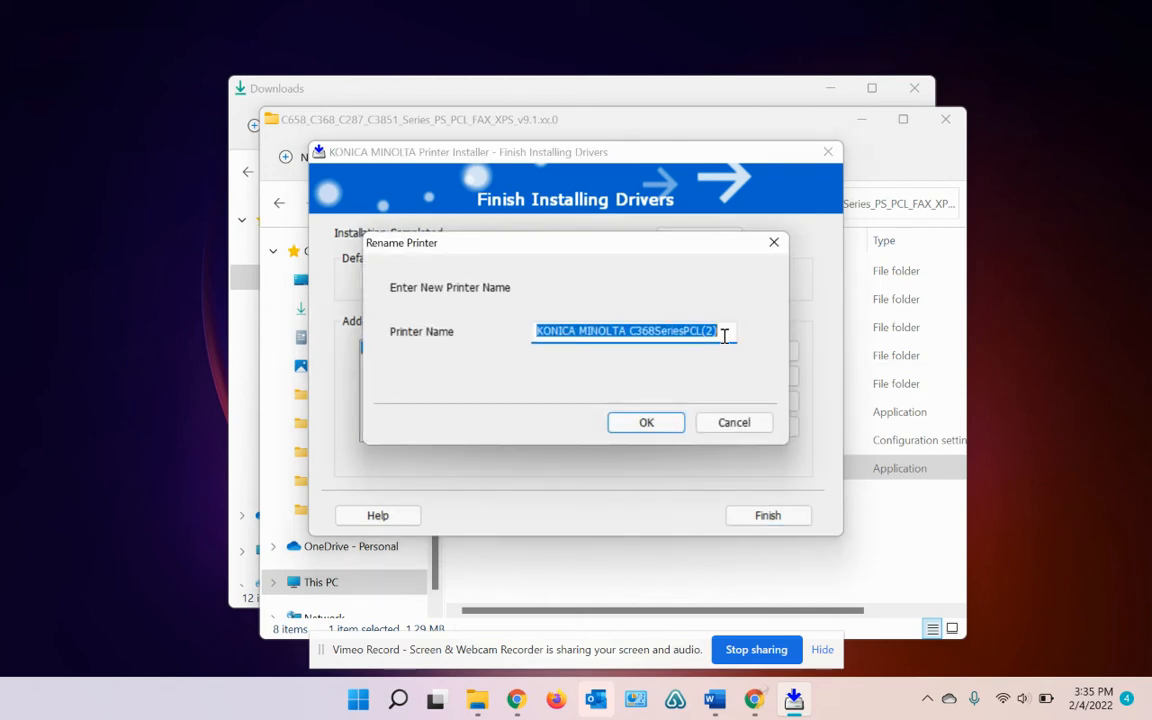
key("BackSpace")
type("Office Printer")
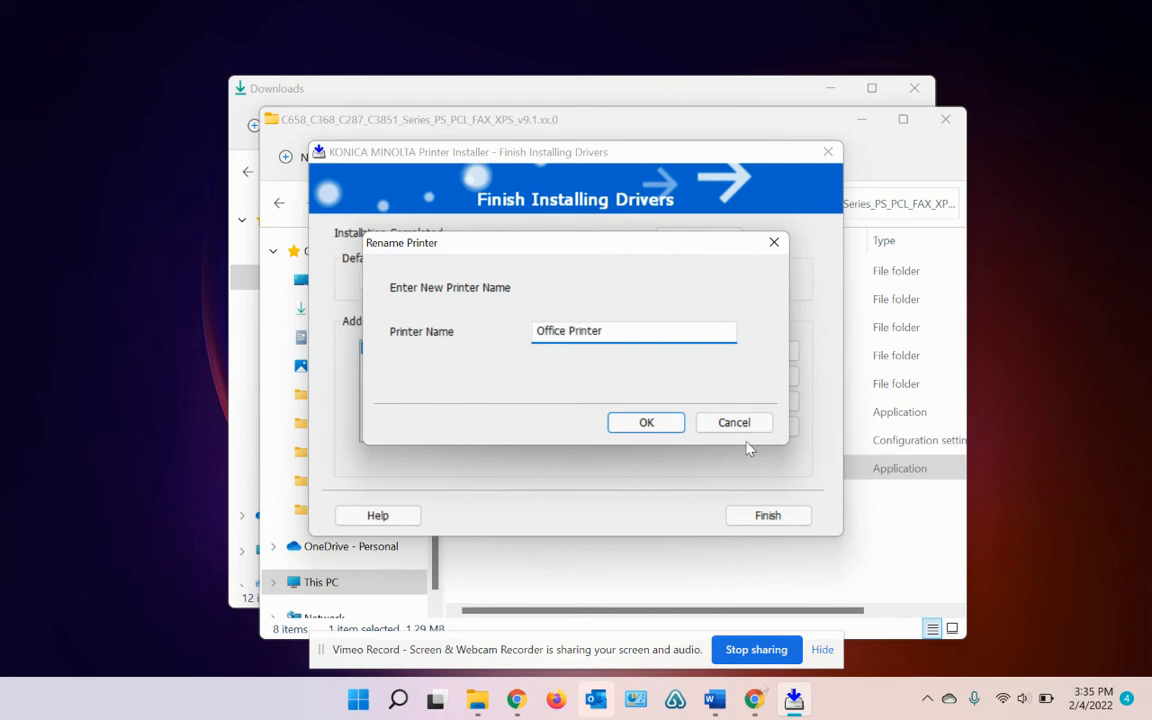
left_click(655, 426)
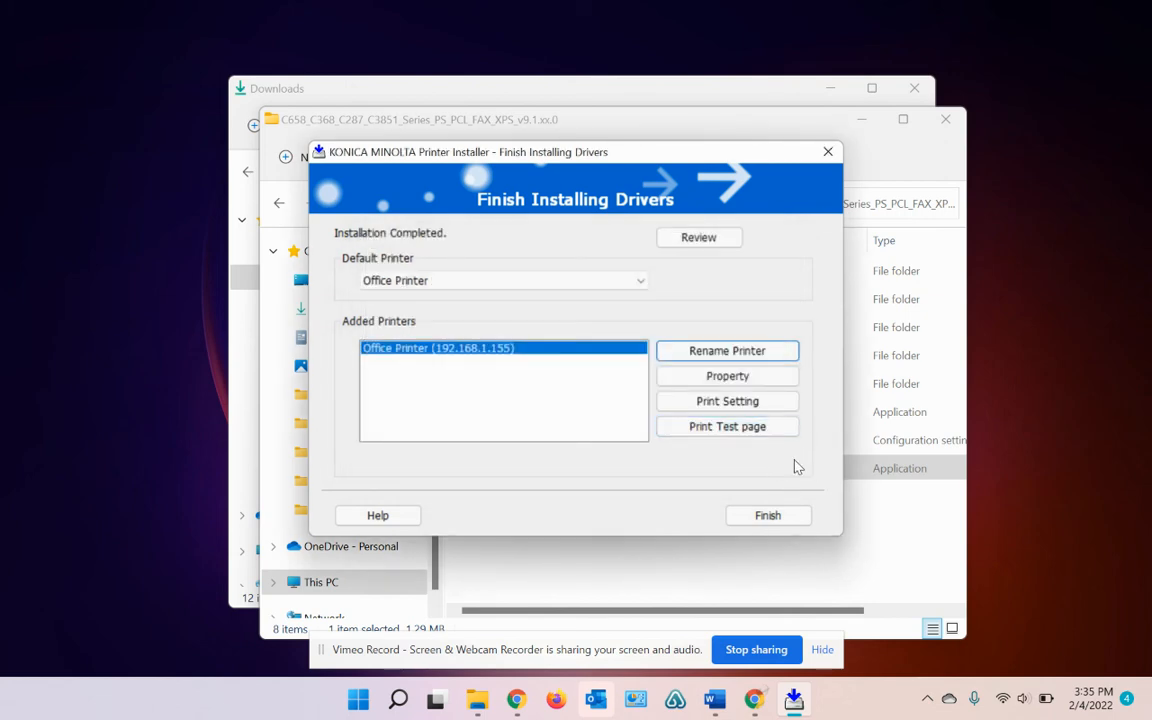
left_click(765, 436)
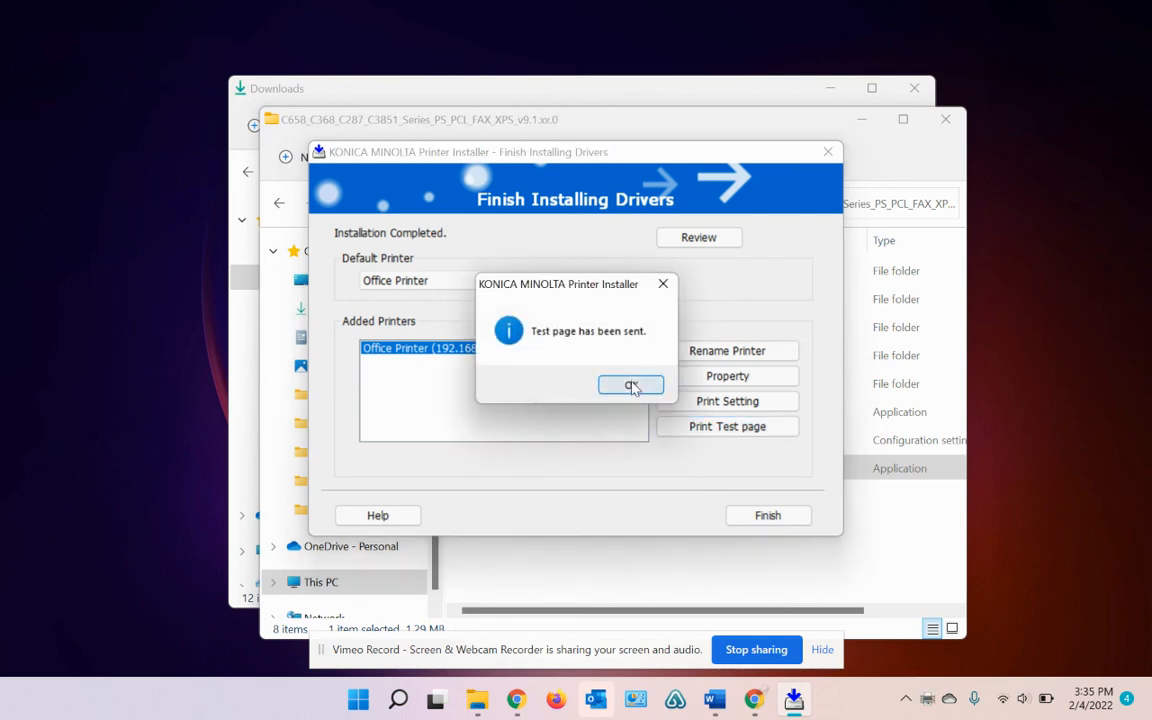
left_click(640, 385)
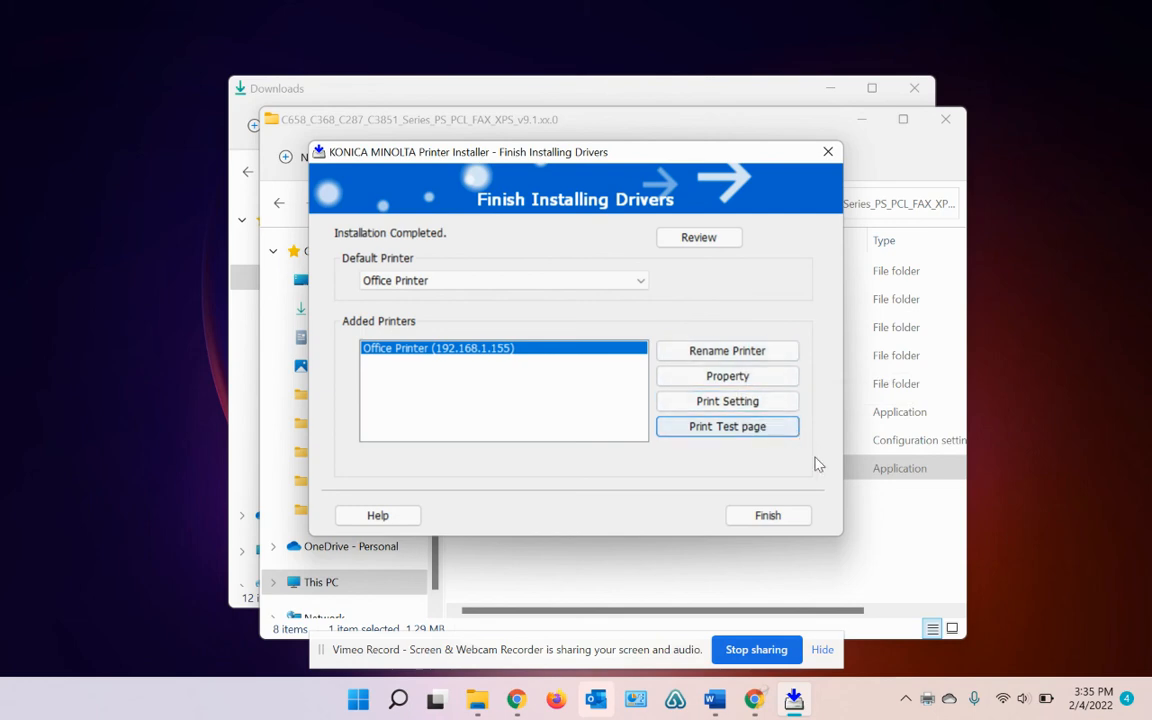
Set the print type to 1-Sided in Office Printer's print settings
left_click(752, 402)
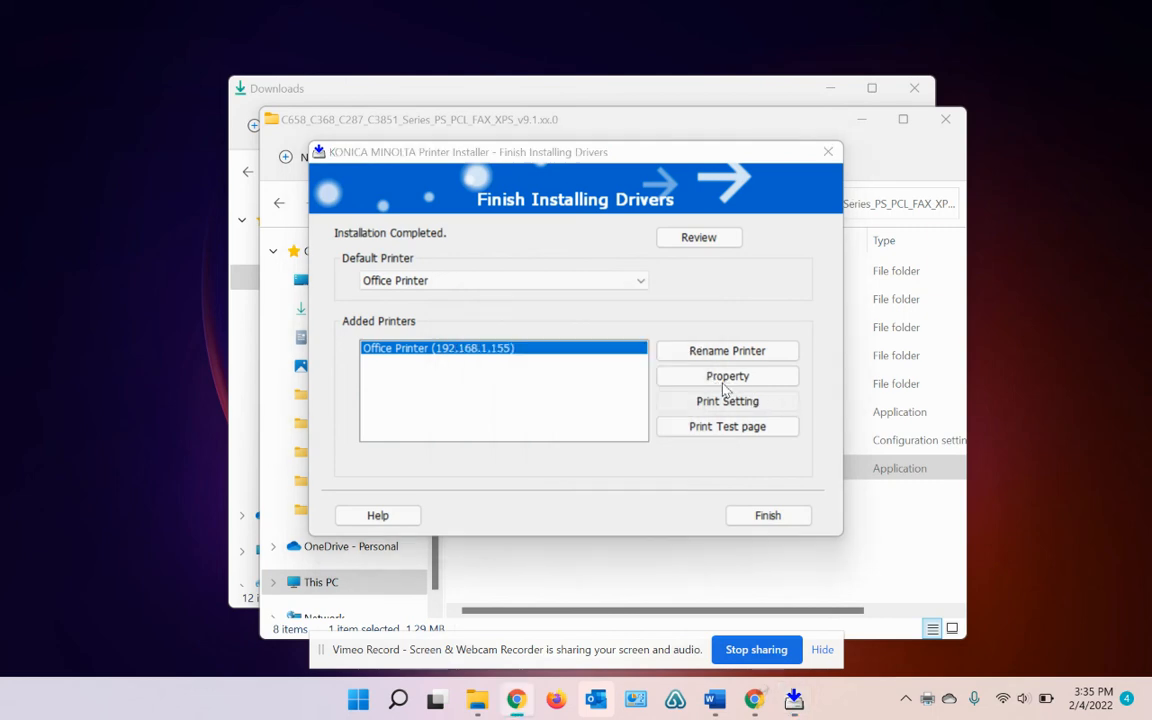
left_click(413, 264)
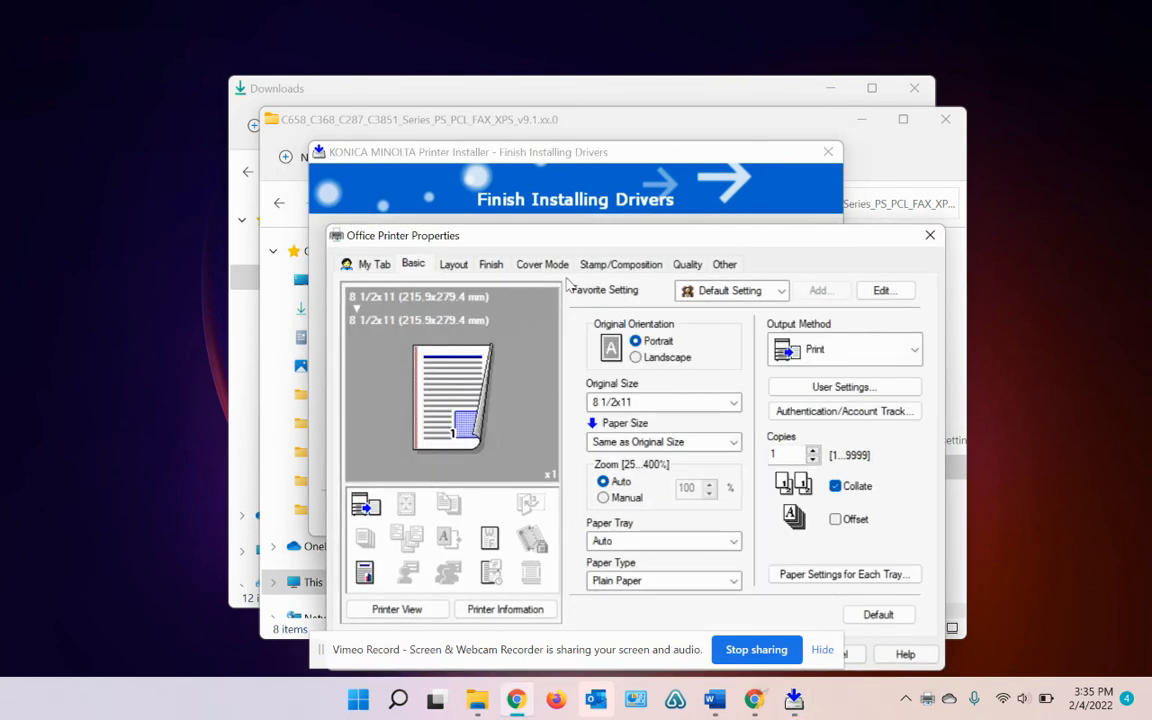
left_click(453, 264)
left_click(876, 356)
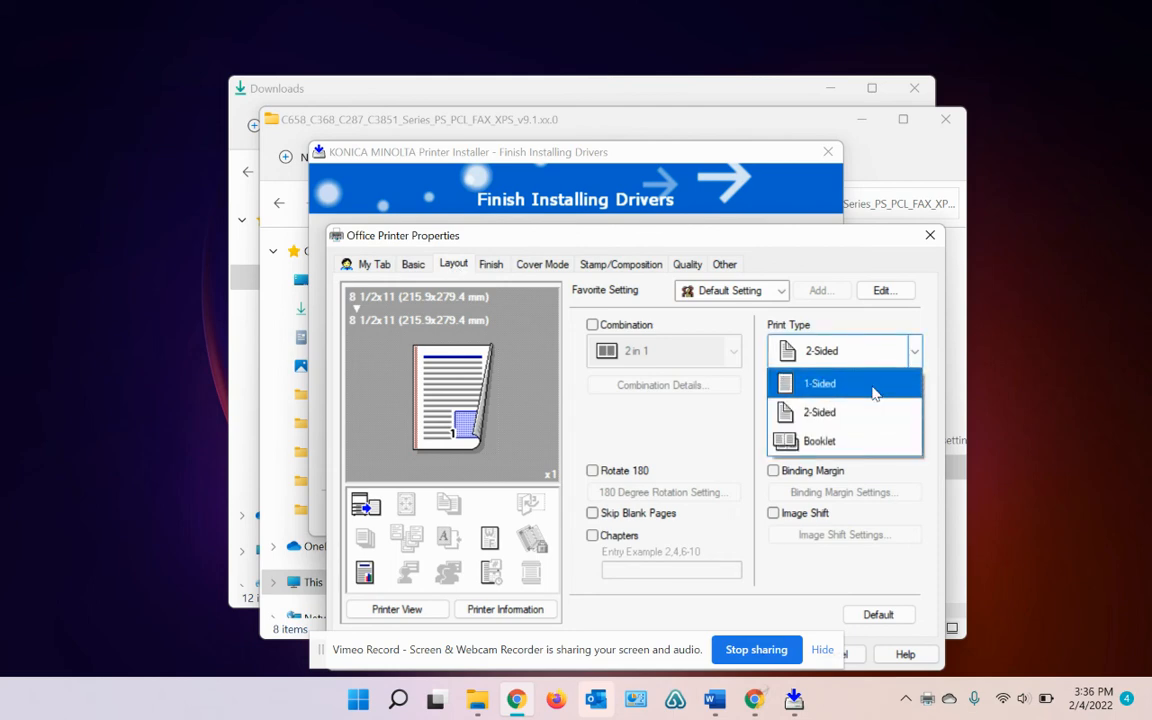
left_click(874, 393)
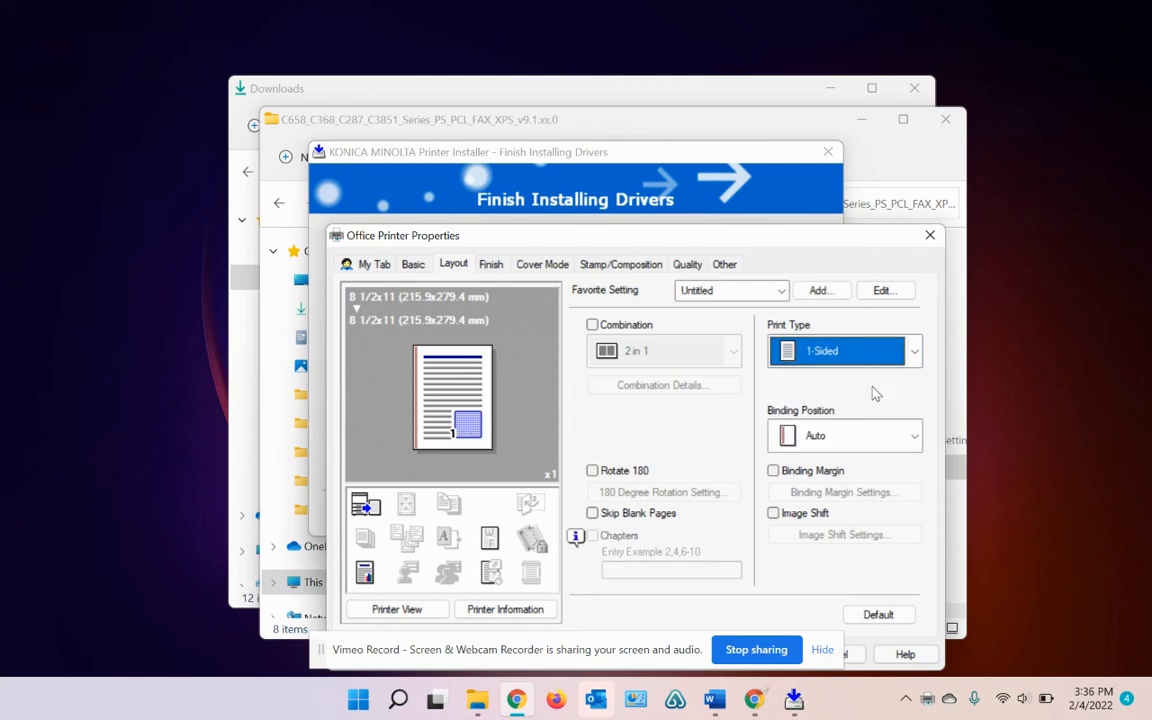
Set the printer's color selection to Gray Scale, save the print settings and finish the installer
left_click(689, 266)
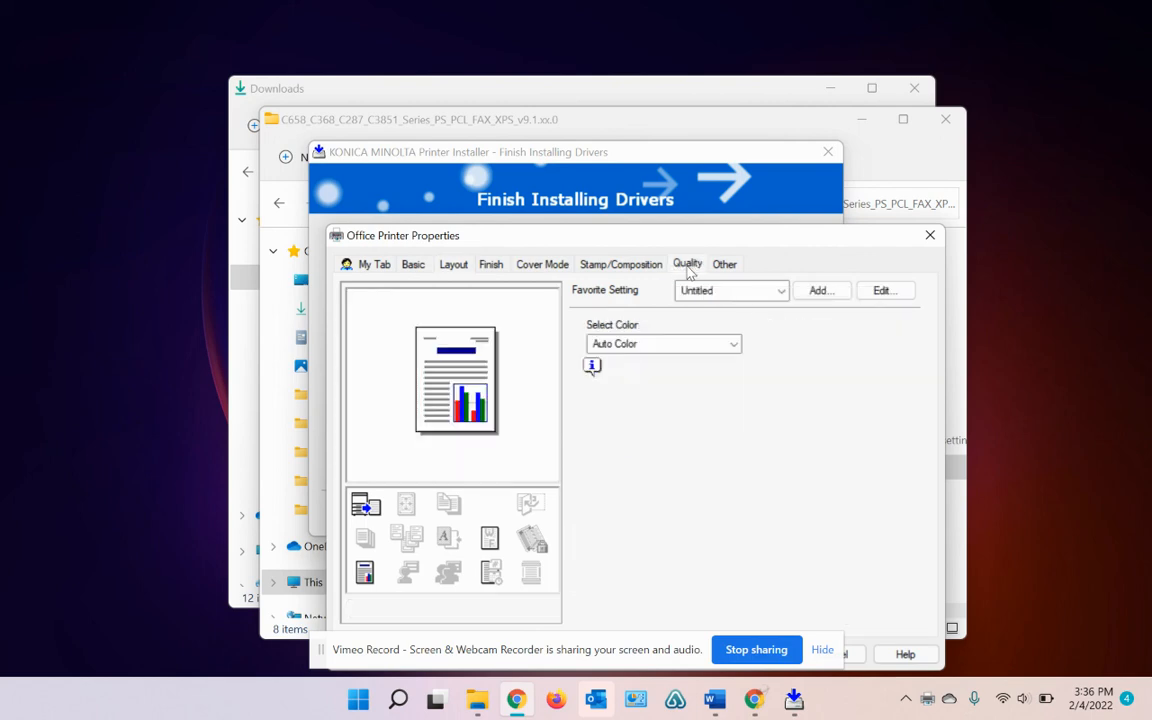
left_click(719, 347)
left_click(706, 376)
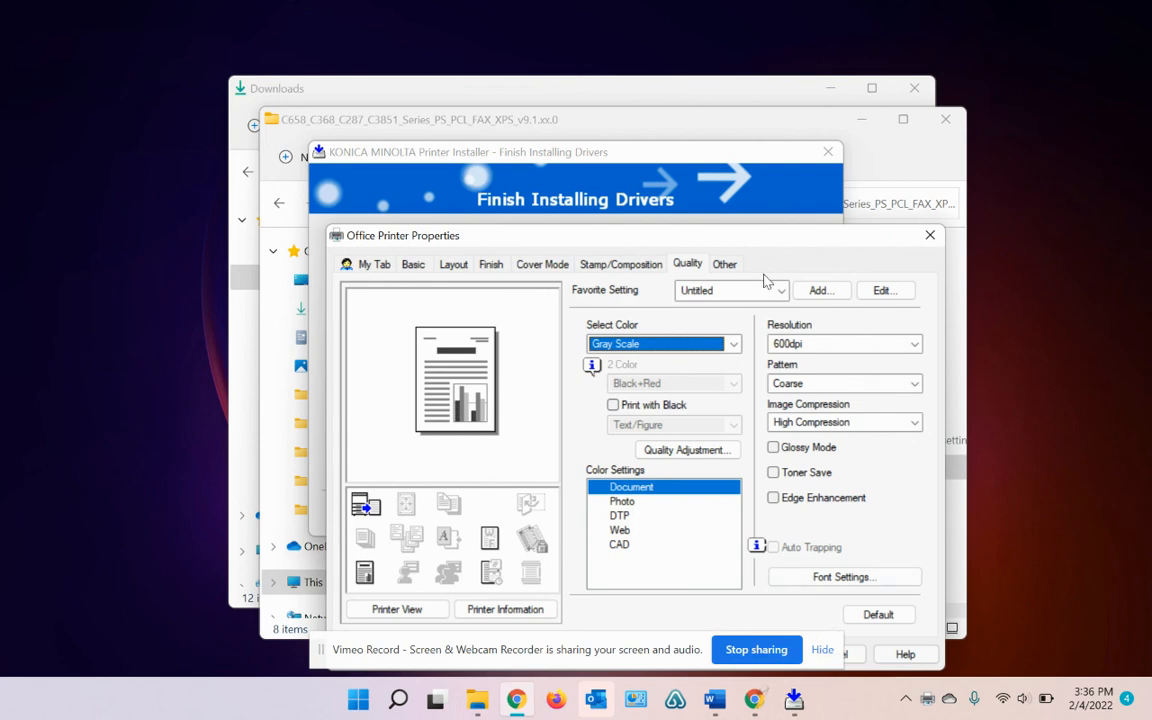
left_click_drag(768, 247, 700, 98)
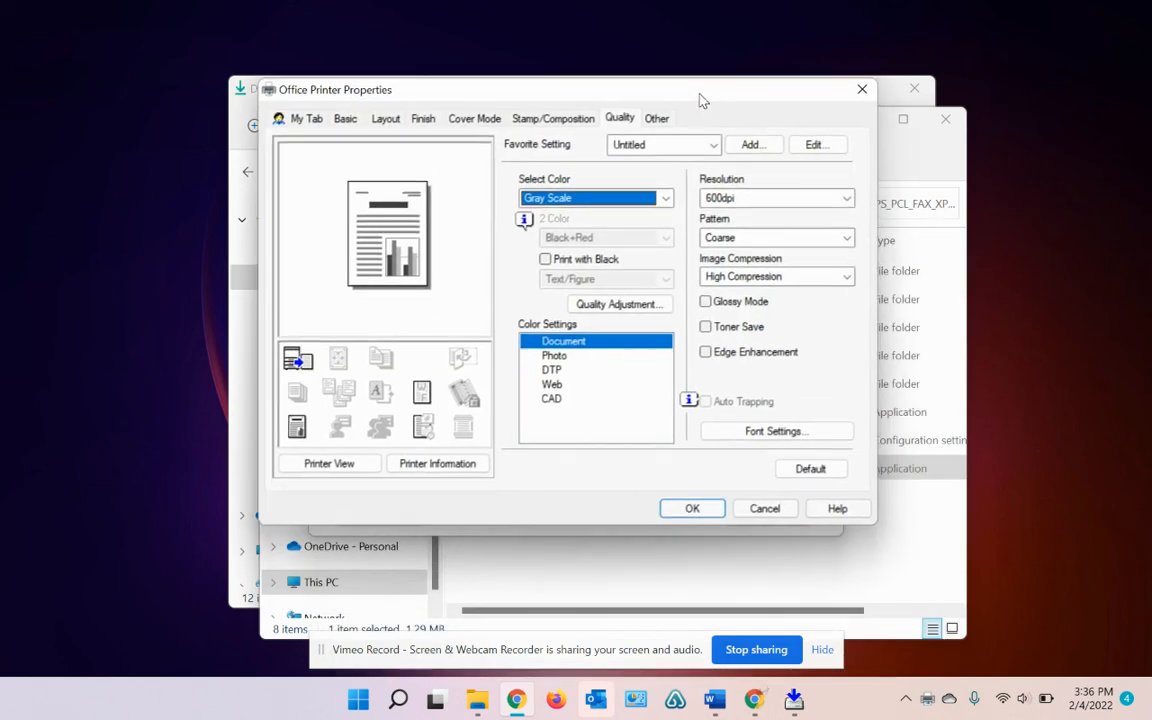
left_click(712, 513)
left_click(772, 516)
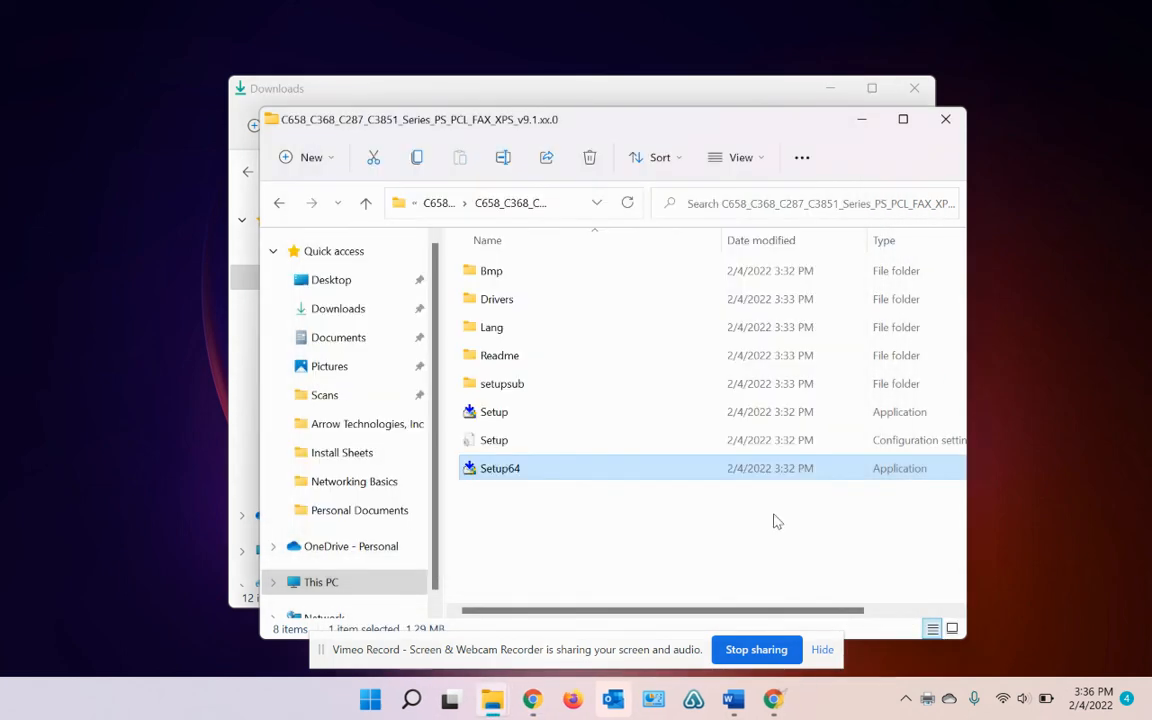